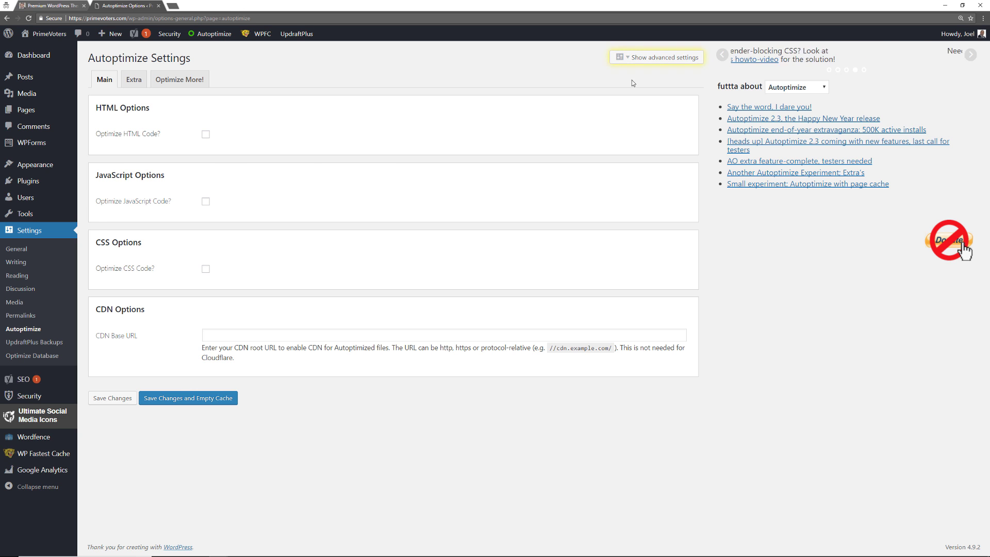
Show Autoptimize's advanced settings, enable optimization of HTML, JavaScript and CSS code, and save the changes while emptying the cache
left_click(654, 57)
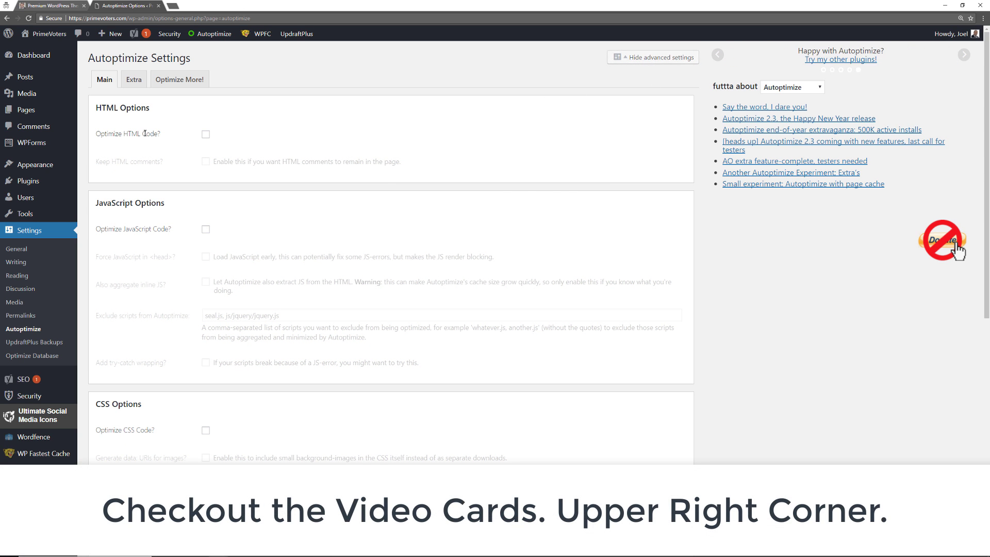
left_click(205, 135)
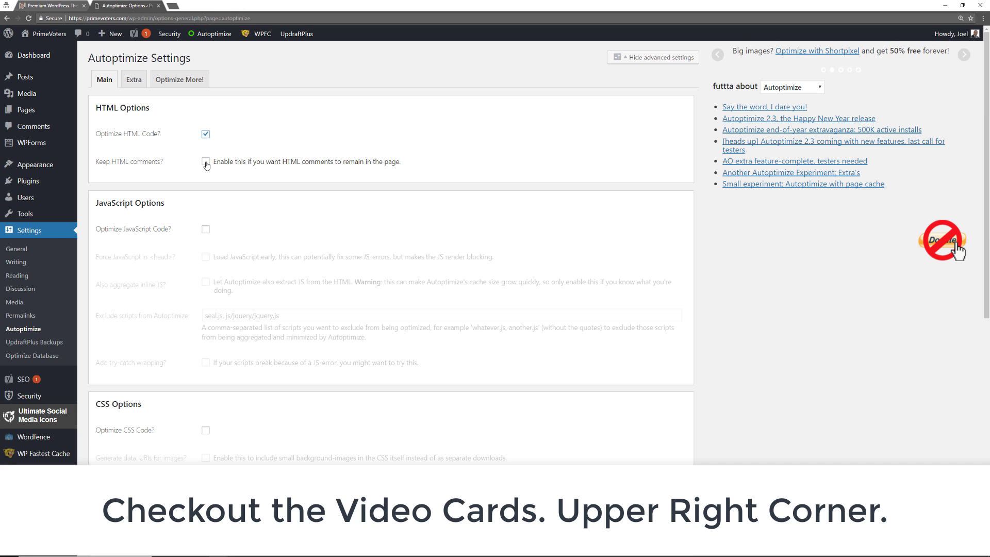
left_click(204, 230)
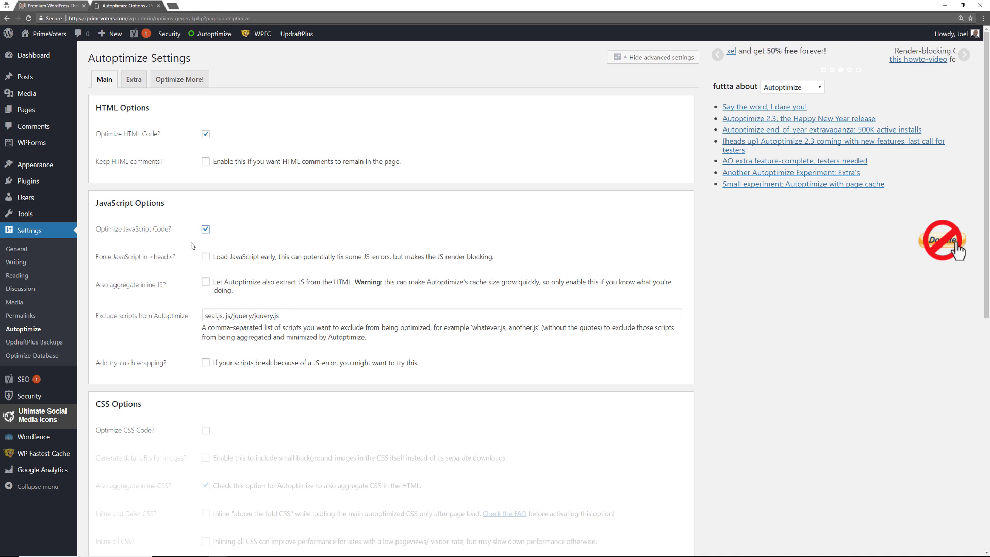
scroll(244, 352, "down", 3)
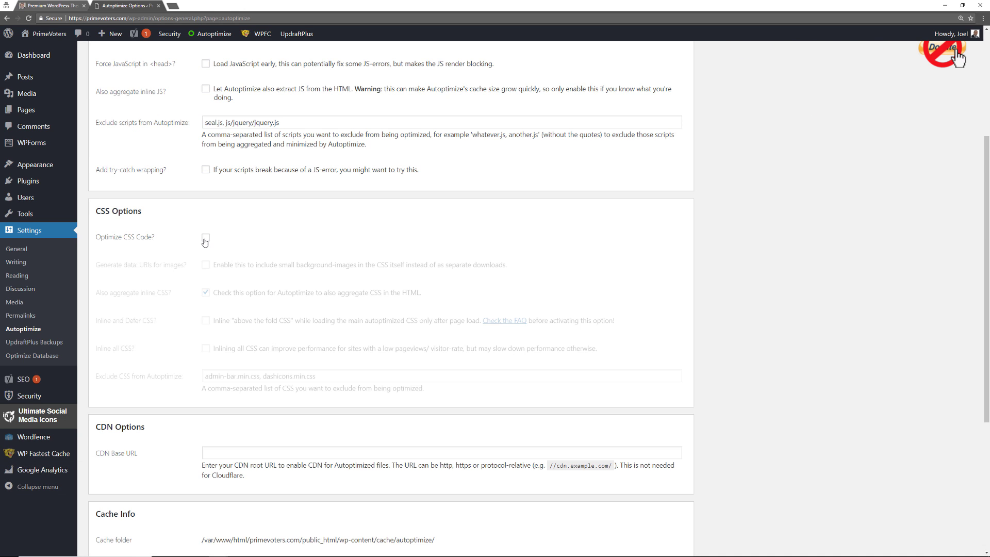
left_click(205, 237)
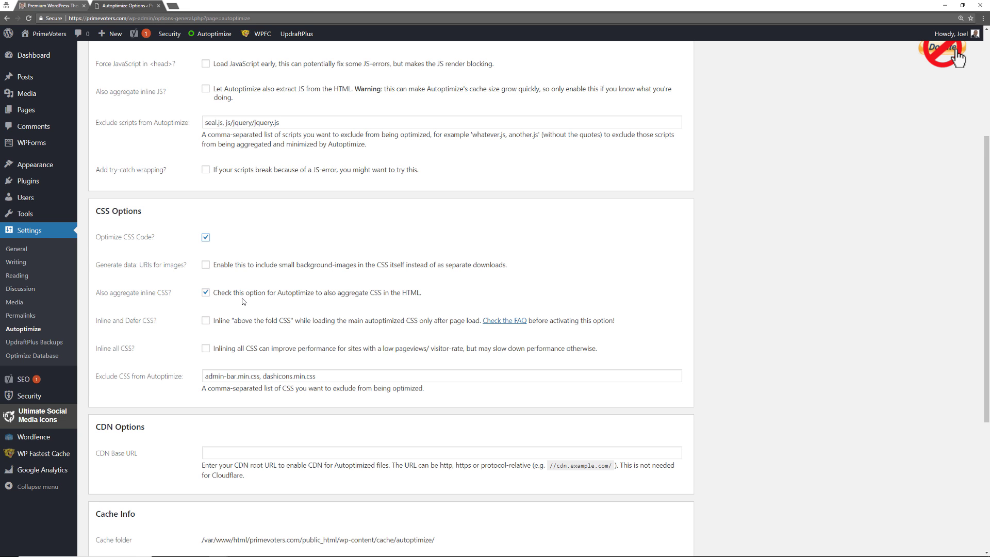
scroll(243, 309, "down", 4)
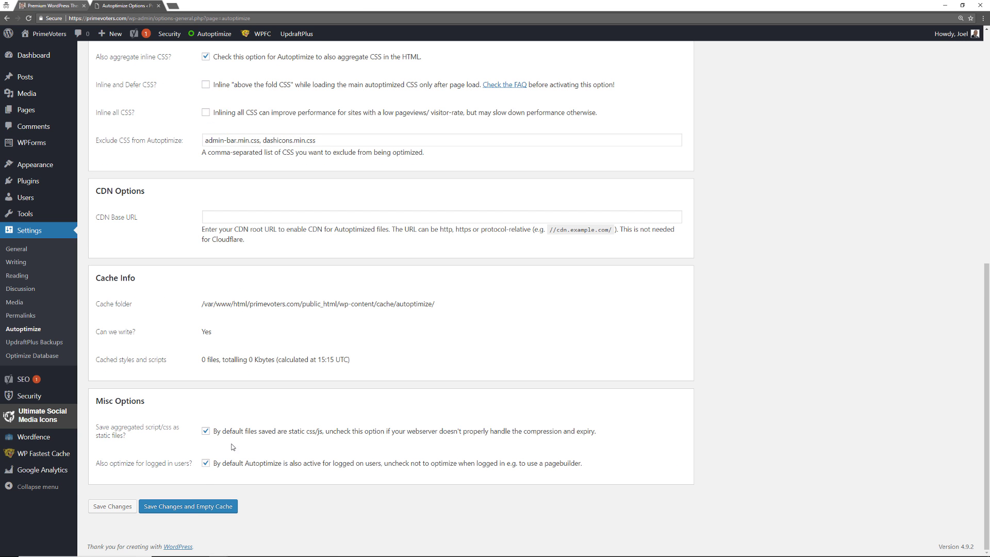
left_click(186, 507)
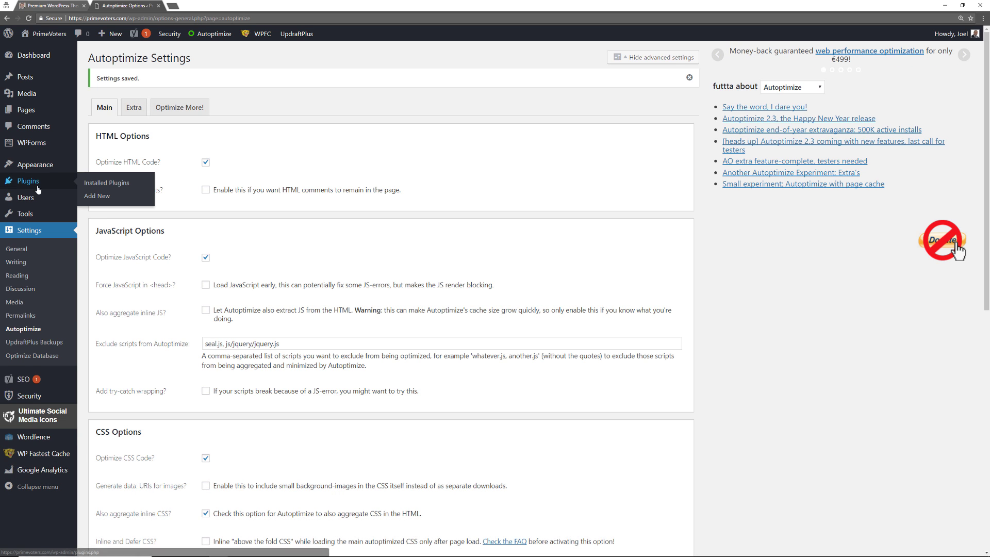
Review the Google Analytics Dashboard for WP settings, from the general page through backend, frontend and tracking code to errors and debugging
left_click(91, 184)
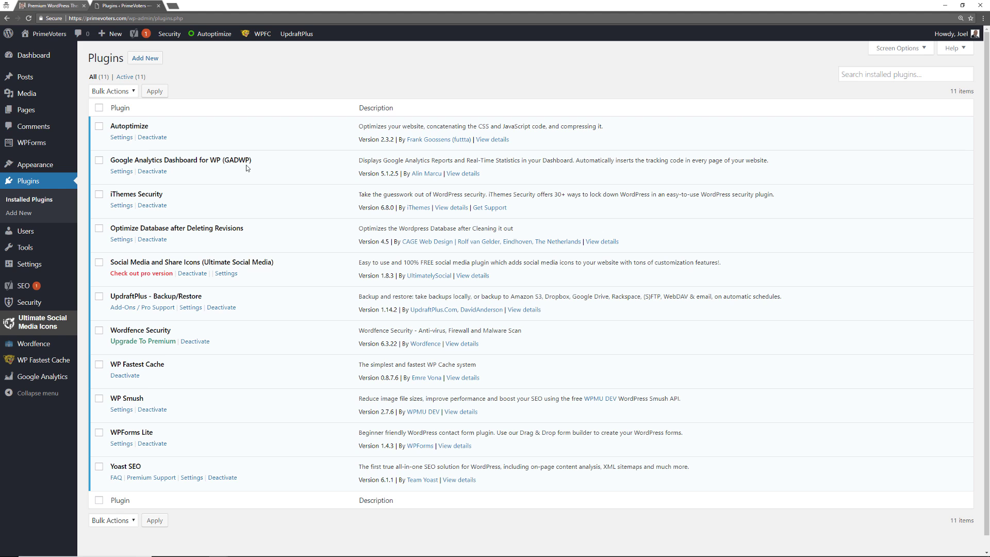
left_click(122, 172)
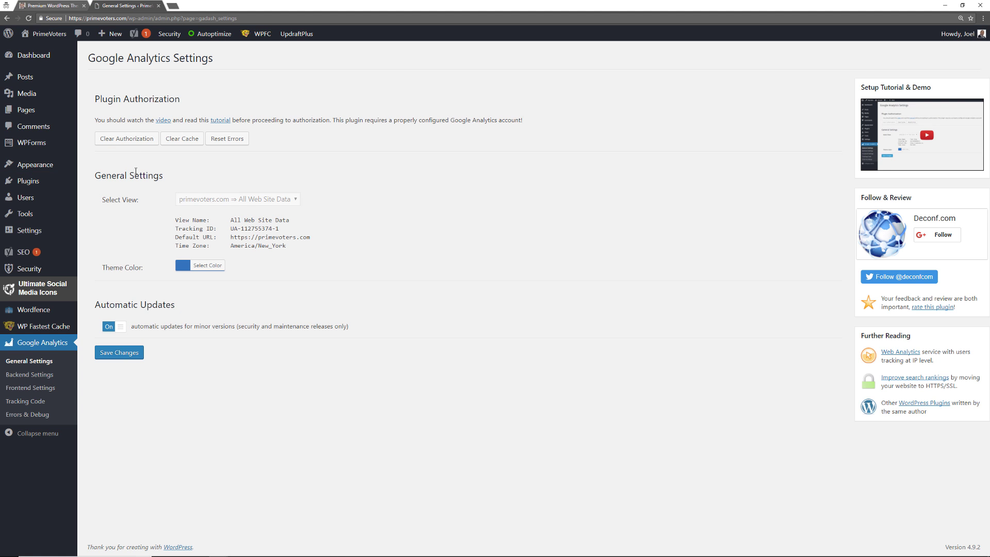
left_click(23, 374)
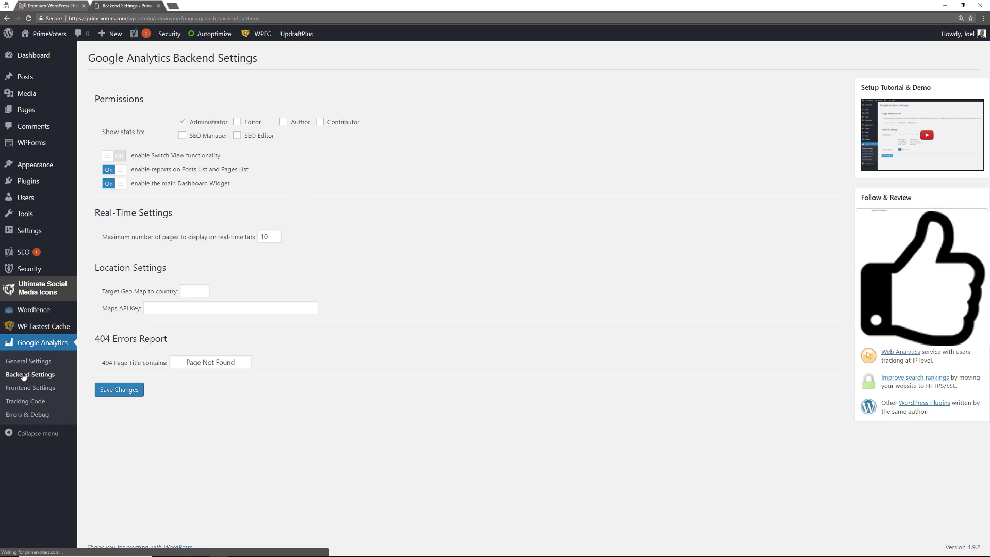
left_click(39, 394)
left_click(31, 405)
left_click(30, 414)
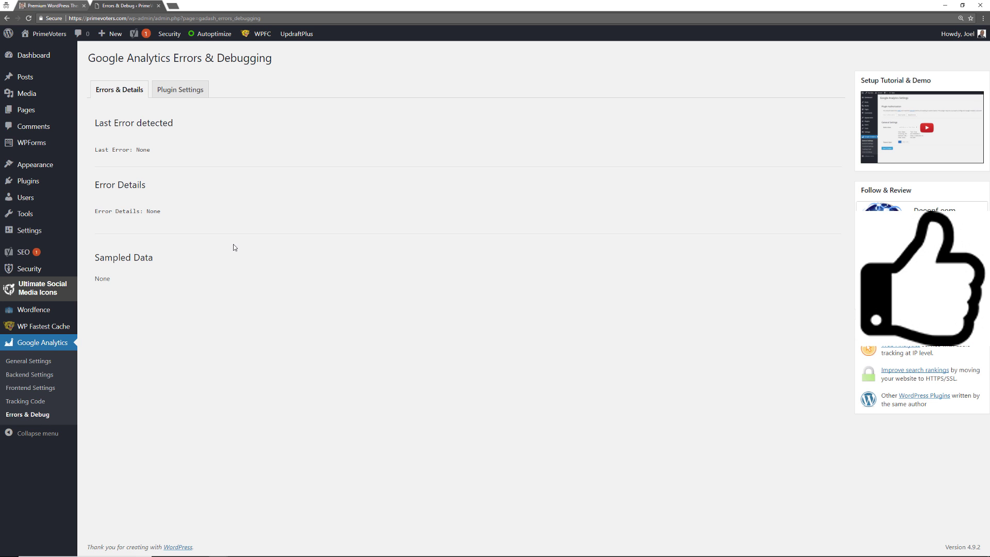
Look at the report types offered by the Google Analytics widget on the WordPress dashboard
left_click(35, 59)
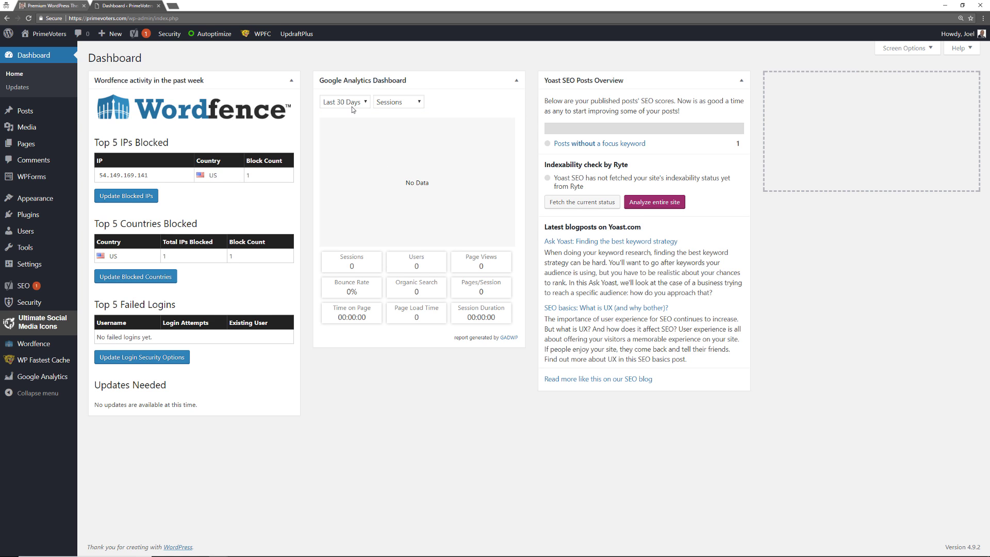
left_click(402, 105)
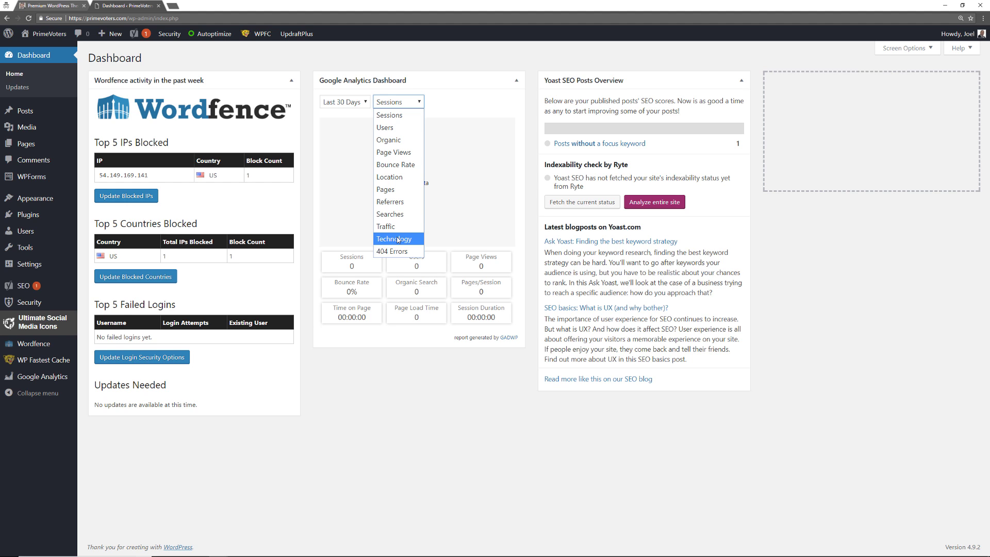
left_click(381, 102)
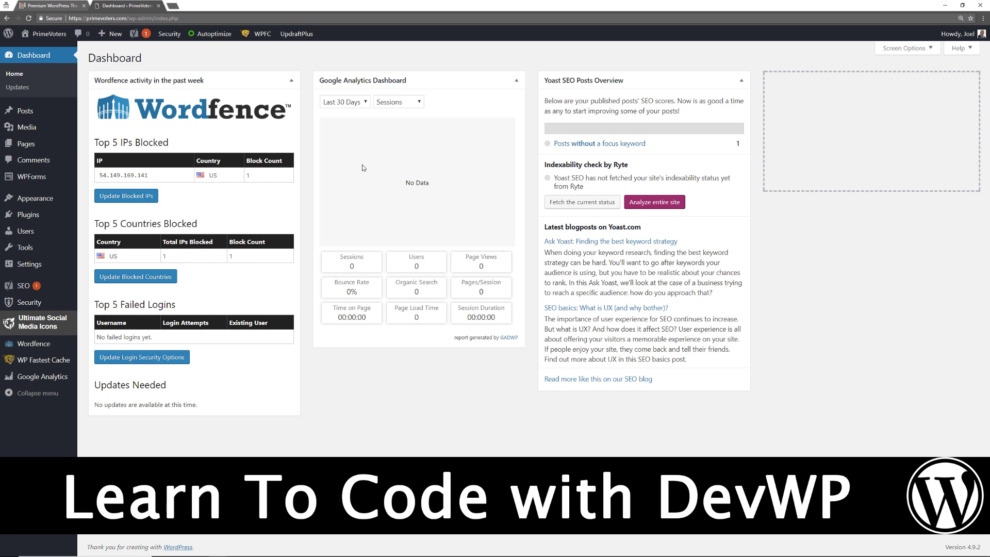
Open the iThemes Security settings from the installed plugins and look through the recommended and Pro modules
mouse_move(31, 215)
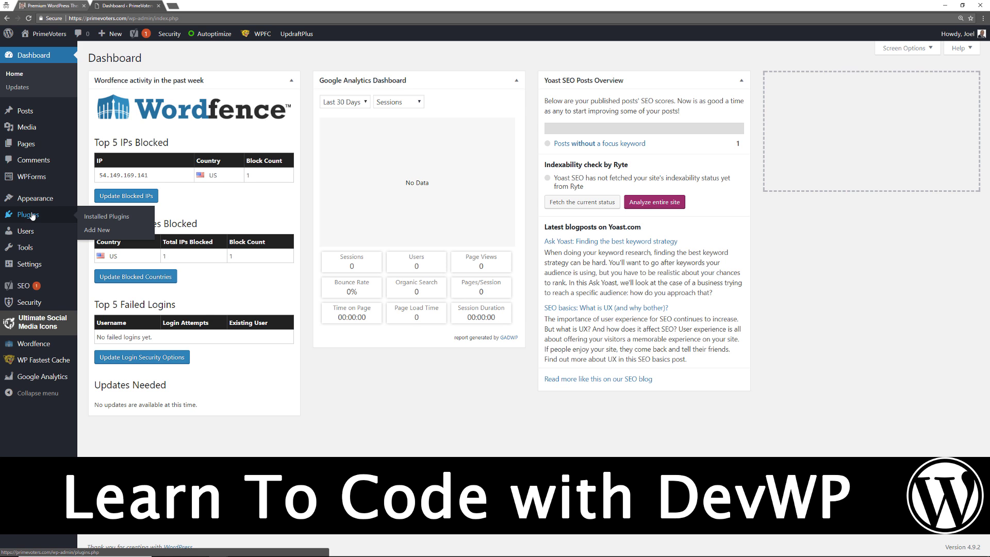
left_click(101, 218)
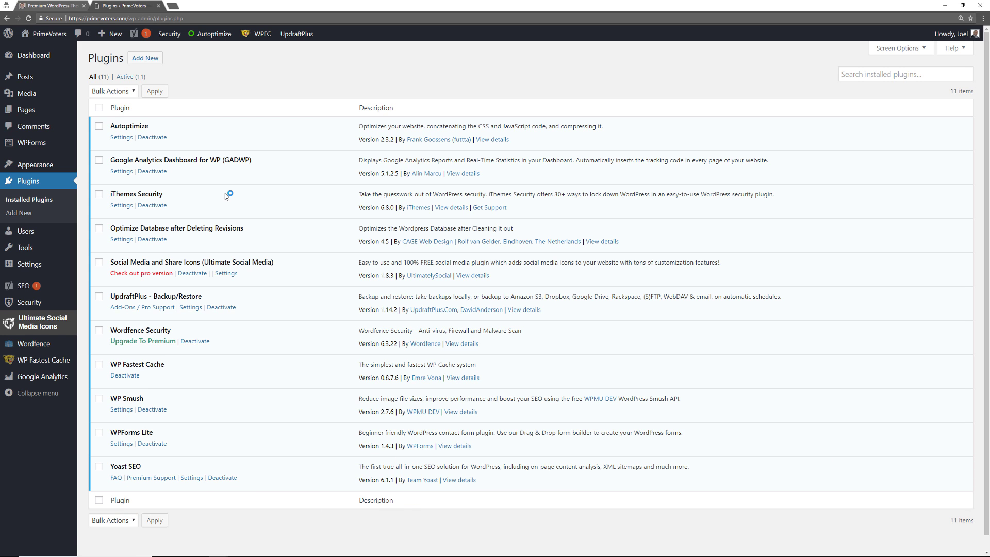
left_click(121, 205)
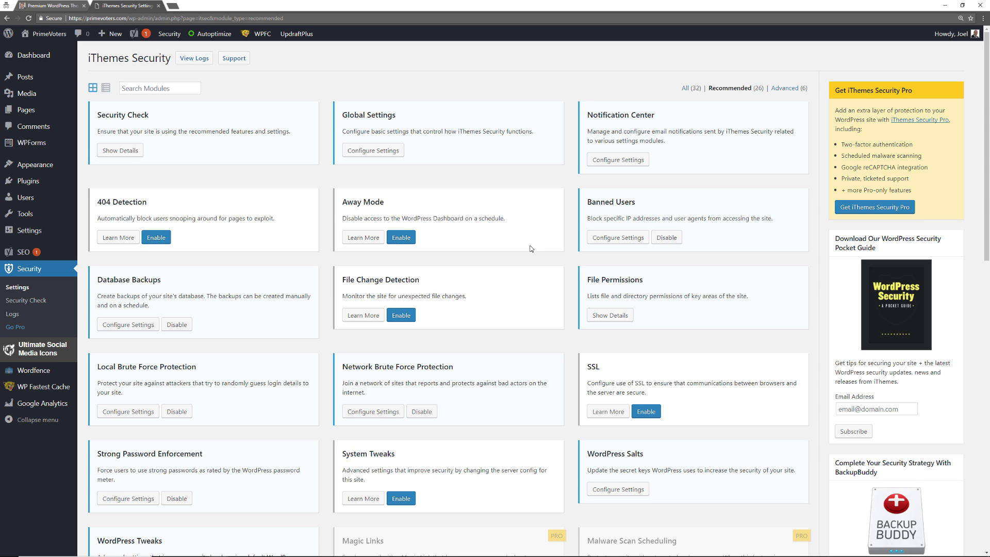
scroll(249, 317, "down", 4)
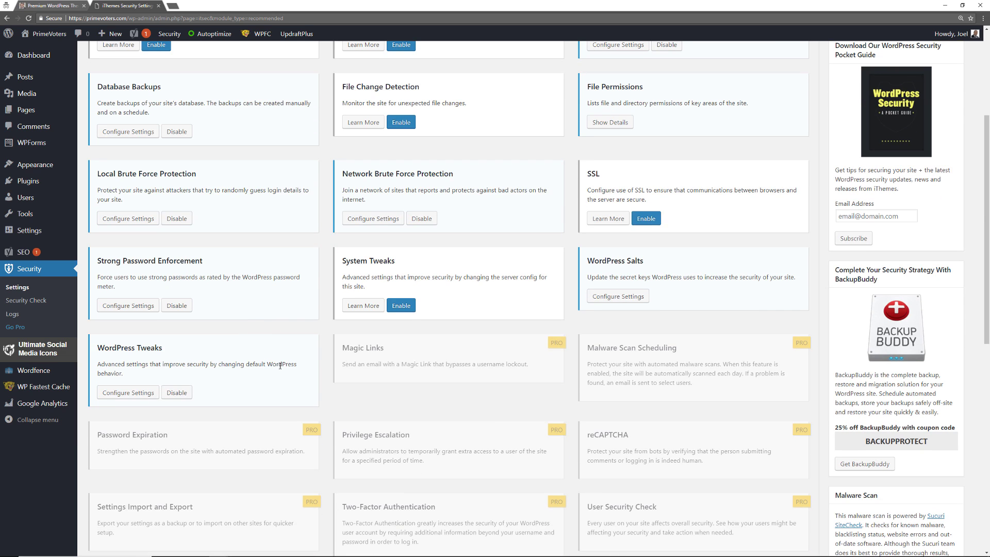
scroll(635, 258, "up", 3)
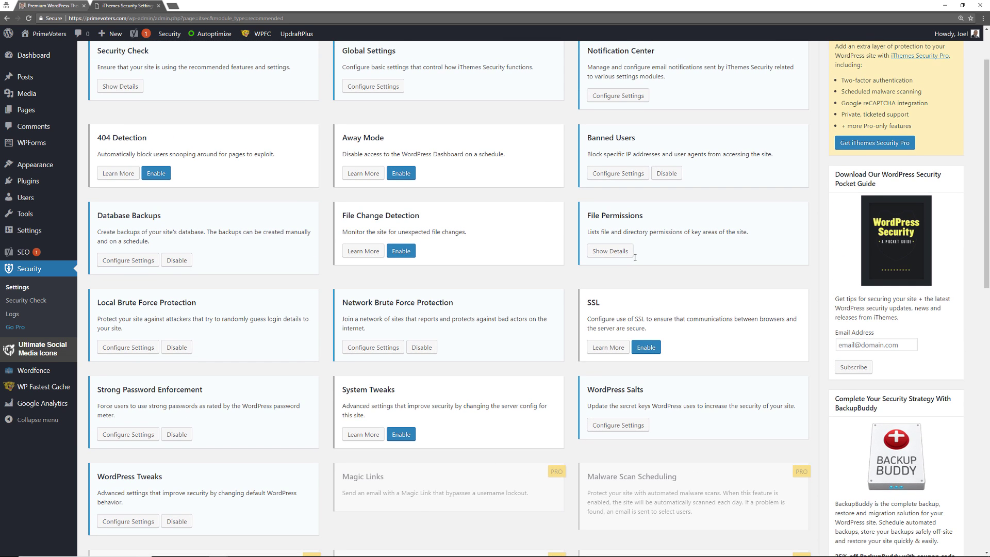
scroll(651, 294, "down", 4)
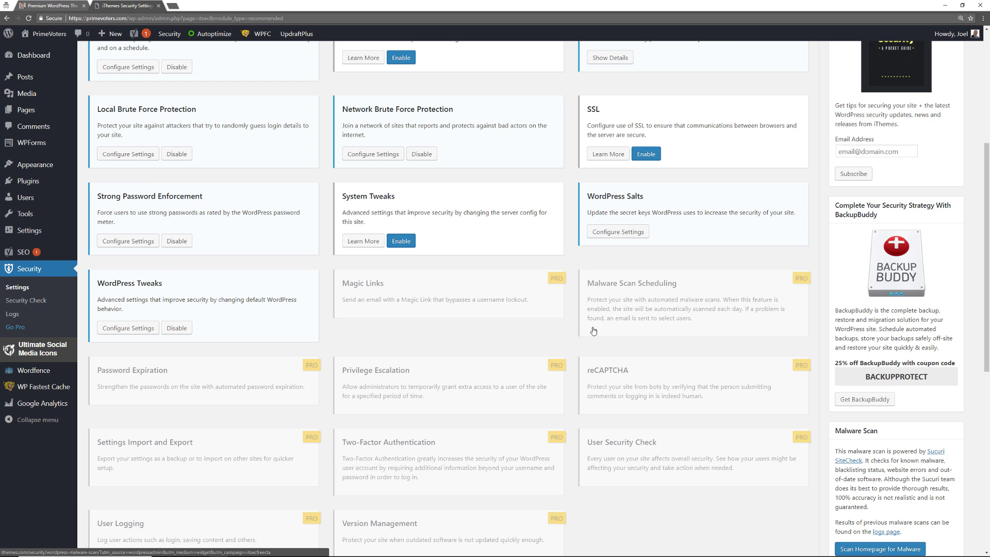
scroll(593, 330, "up", 3)
scroll(593, 331, "up", 3)
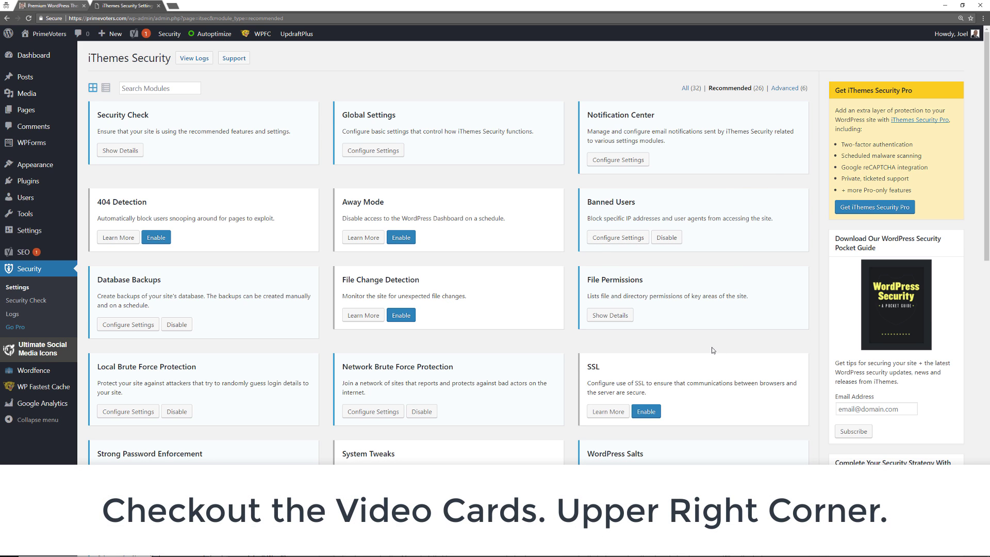
Open the settings of Optimize Database after Deleting Revisions and review the cleanup options and table exclusions
left_click(41, 183)
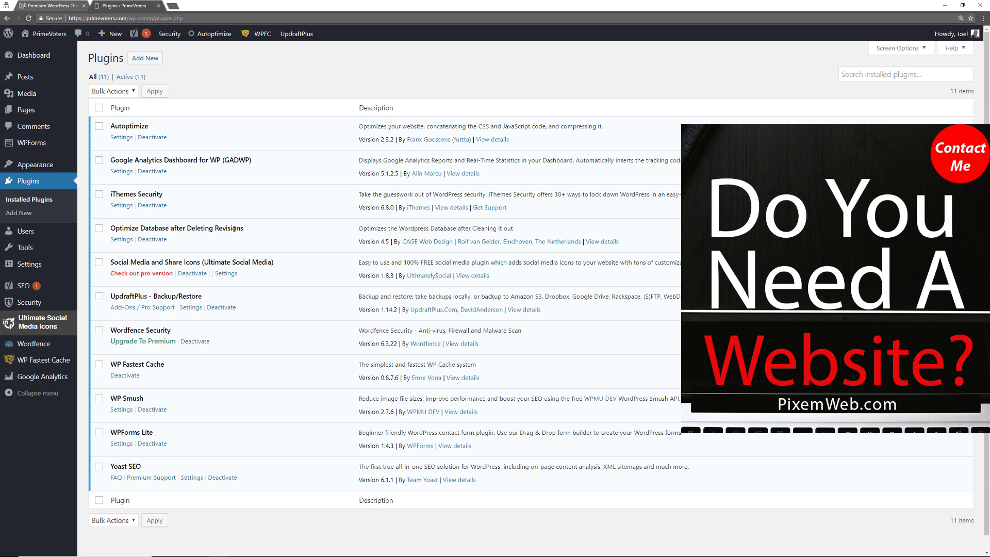
left_click(122, 240)
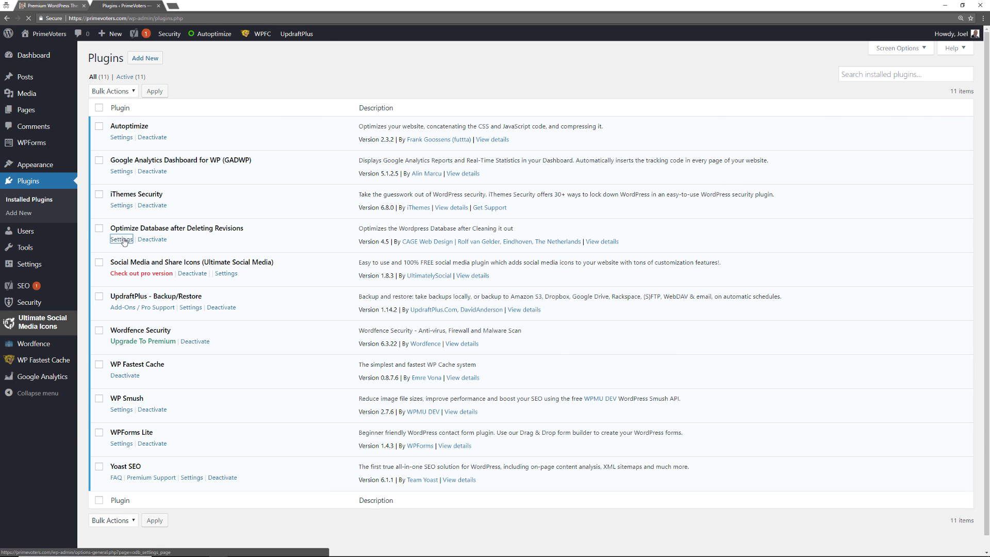
scroll(466, 225, "down", 4)
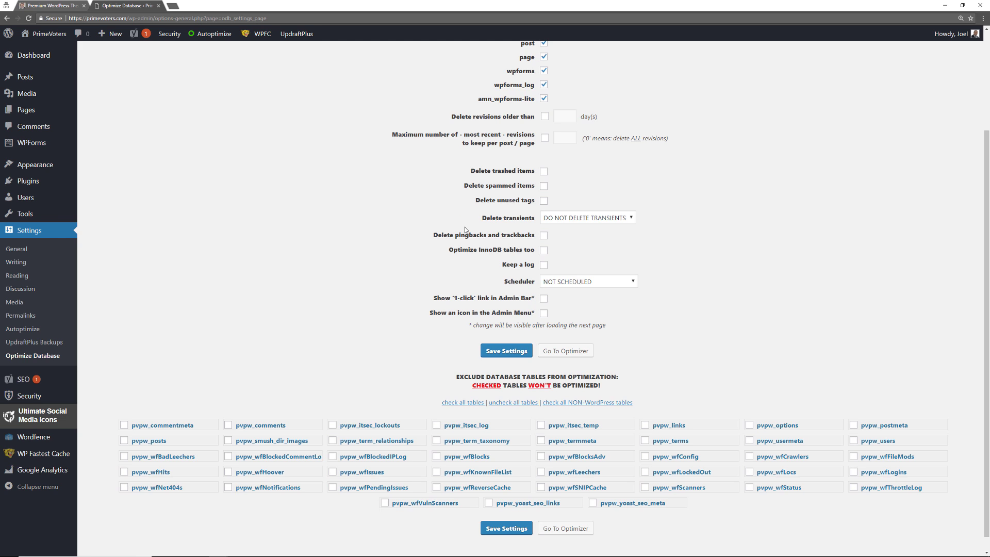
scroll(465, 230, "down", 1)
scroll(398, 268, "up", 3)
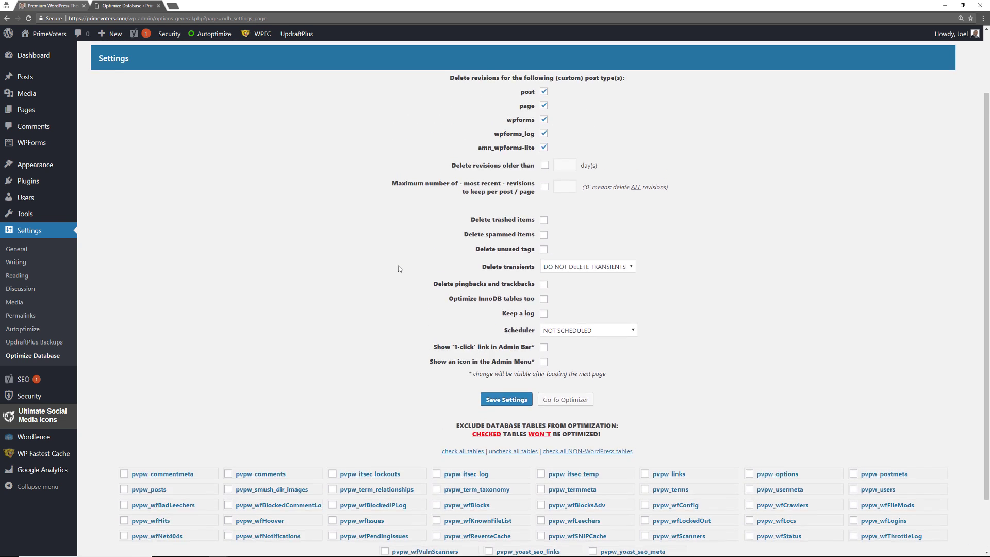
scroll(399, 266, "down", 1)
scroll(399, 266, "up", 1)
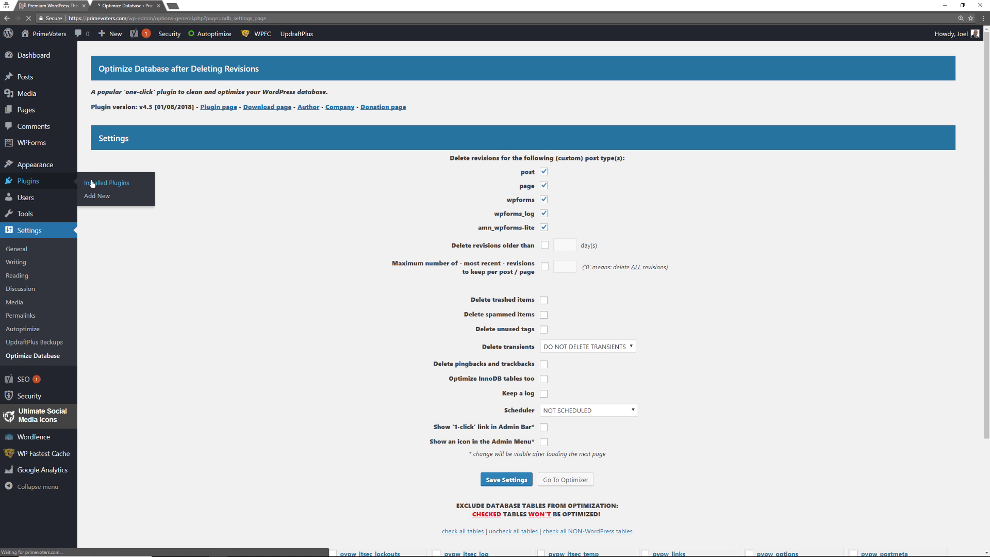
Open the Ultimate Social Media plugin's settings and review which icons are selected for display on the site
left_click(96, 182)
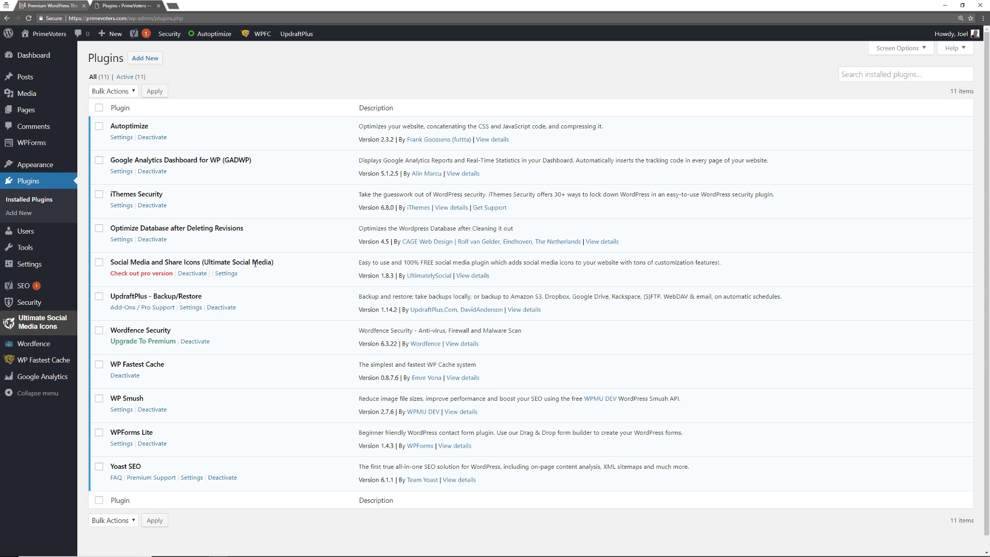
left_click(226, 274)
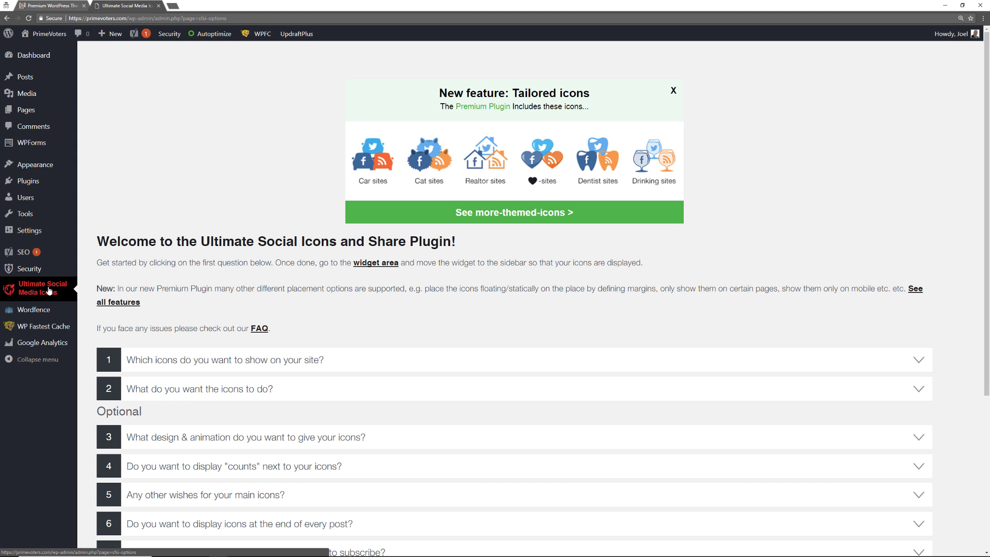
scroll(248, 277, "down", 3)
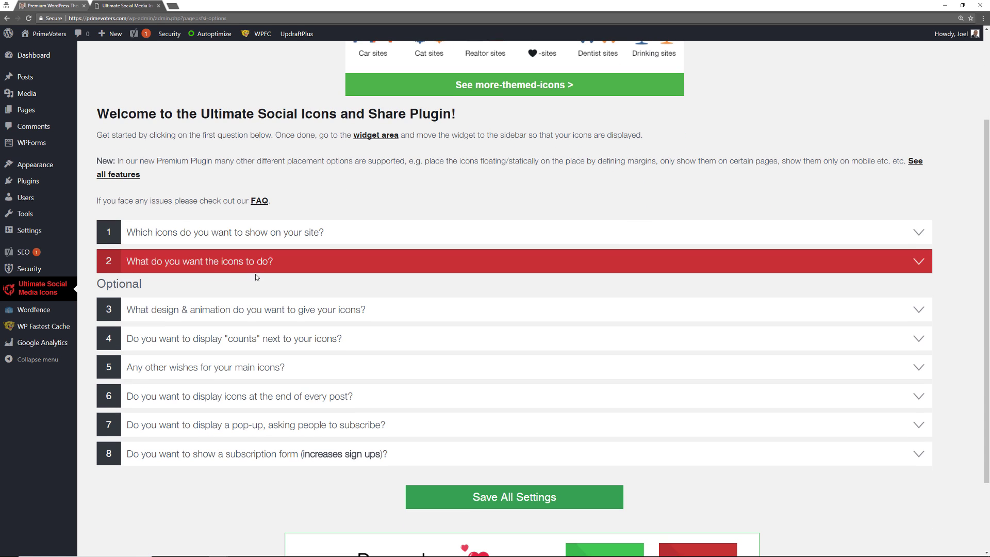
left_click(319, 238)
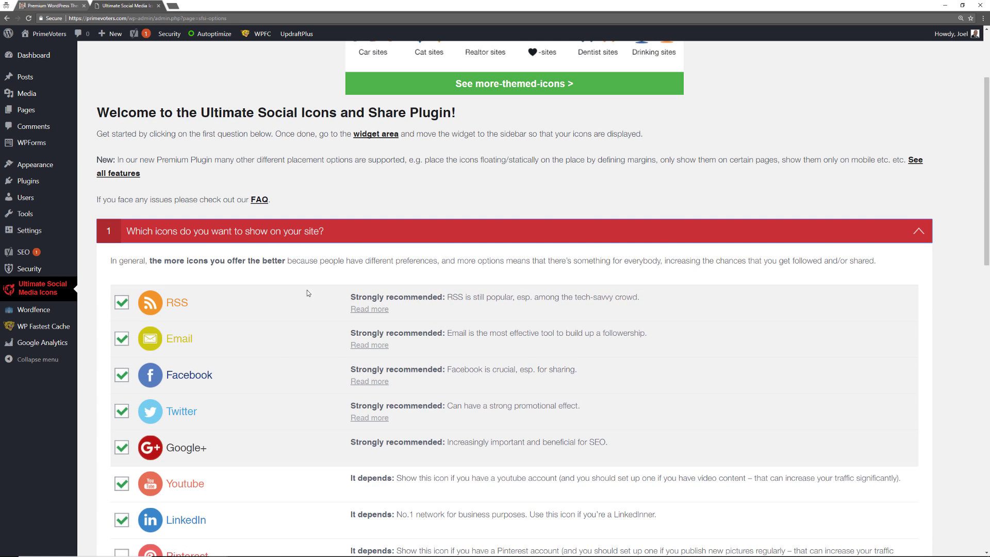
scroll(307, 292, "down", 6)
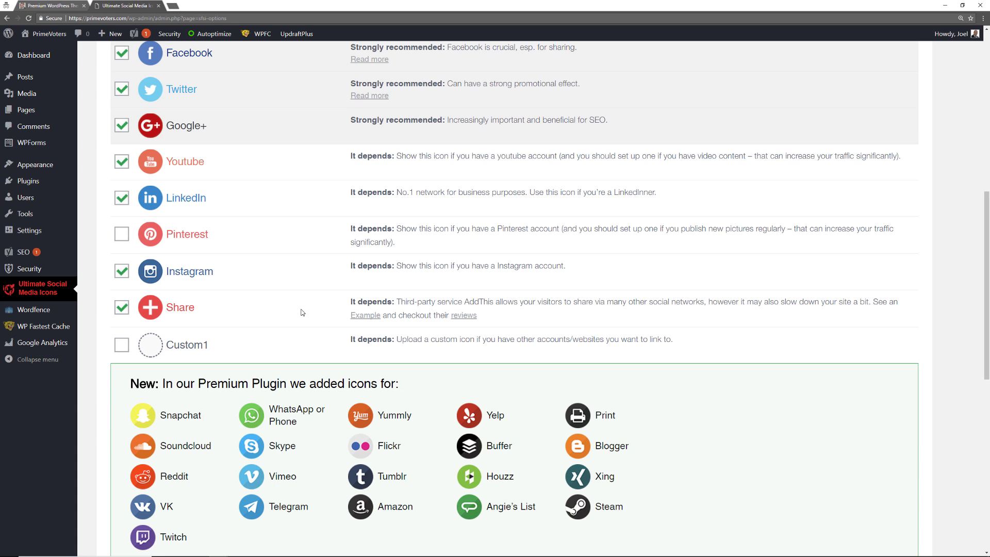
scroll(302, 313, "up", 6)
Review what the social icons are set to do and the theme choices for their design and animation
left_click(250, 262)
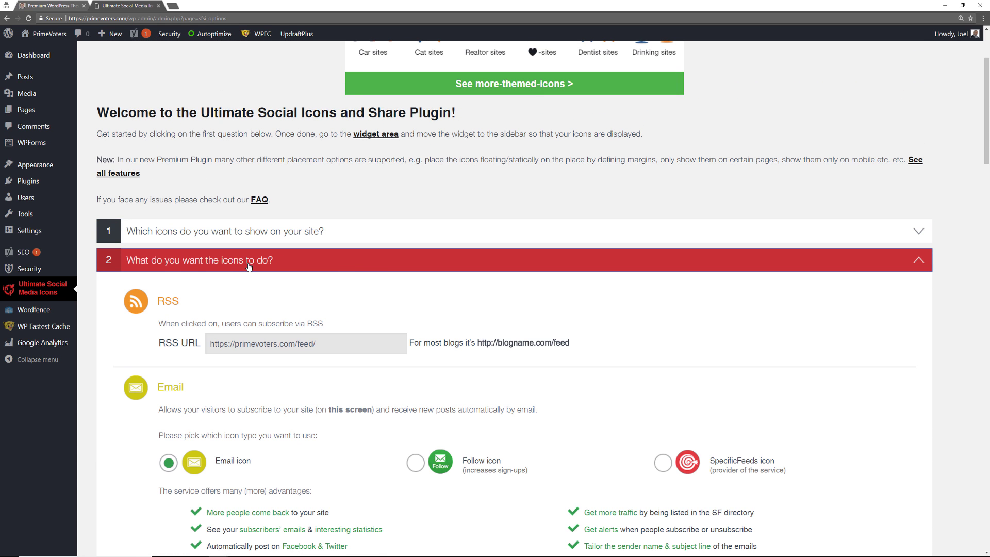
scroll(453, 299, "down", 1)
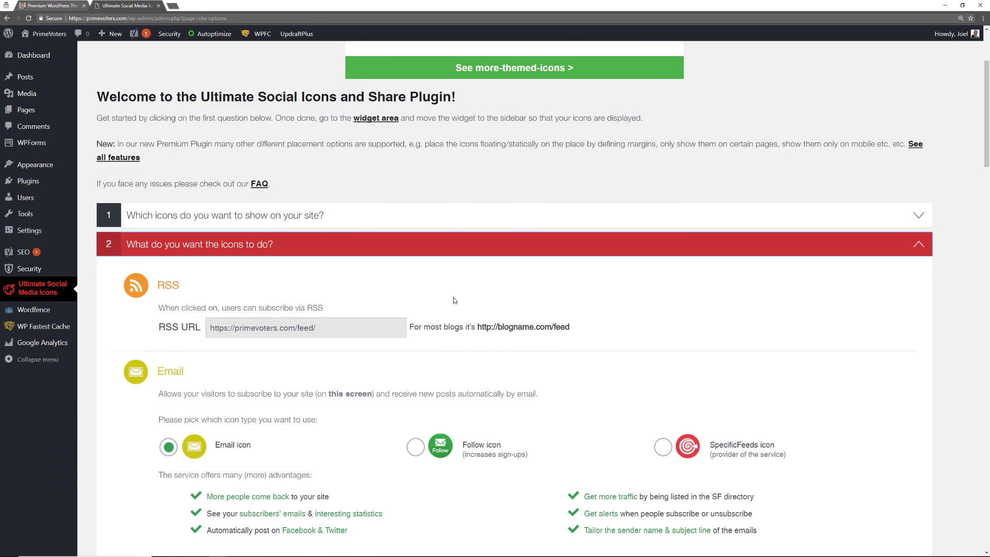
scroll(453, 300, "down", 2)
scroll(454, 300, "up", 3)
left_click(308, 260)
left_click(320, 308)
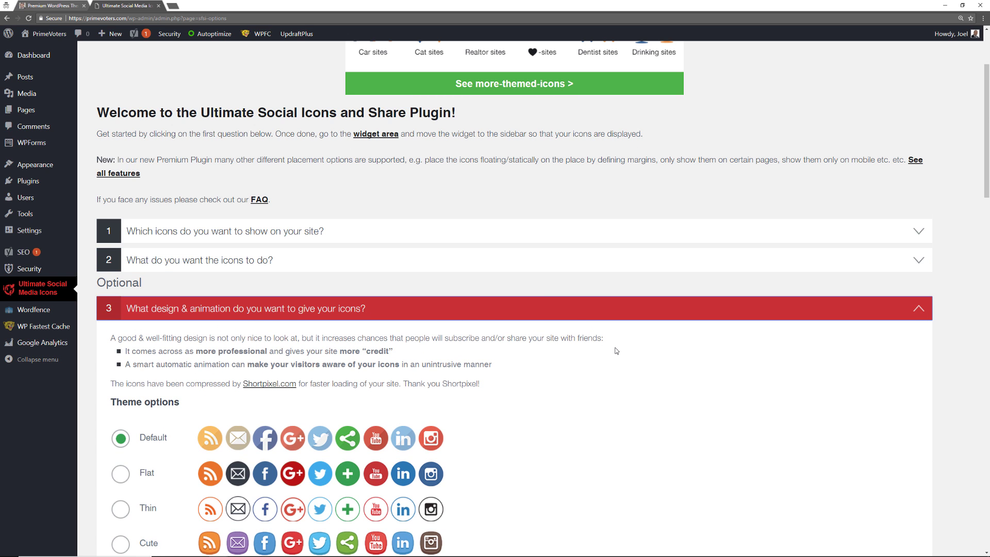
scroll(616, 350, "down", 1)
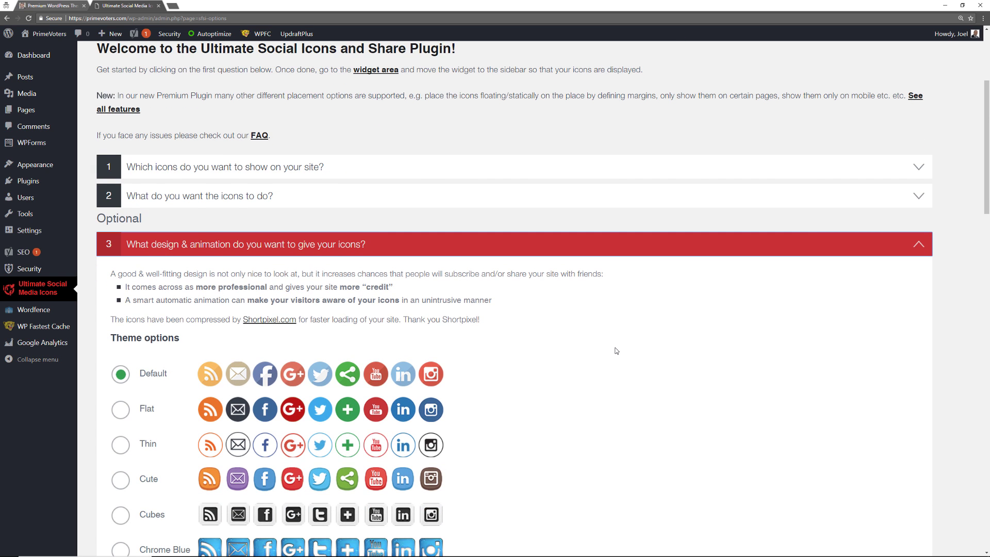
Look through the remaining icon themes and review the option for displaying counts next to the icons
scroll(616, 351, "down", 5)
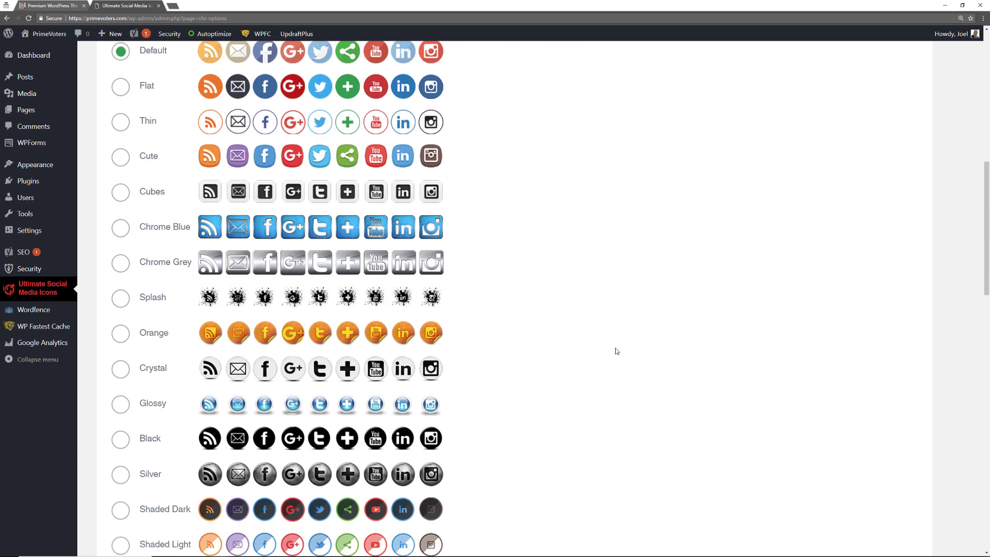
scroll(616, 351, "down", 2)
scroll(616, 350, "up", 7)
left_click(207, 276)
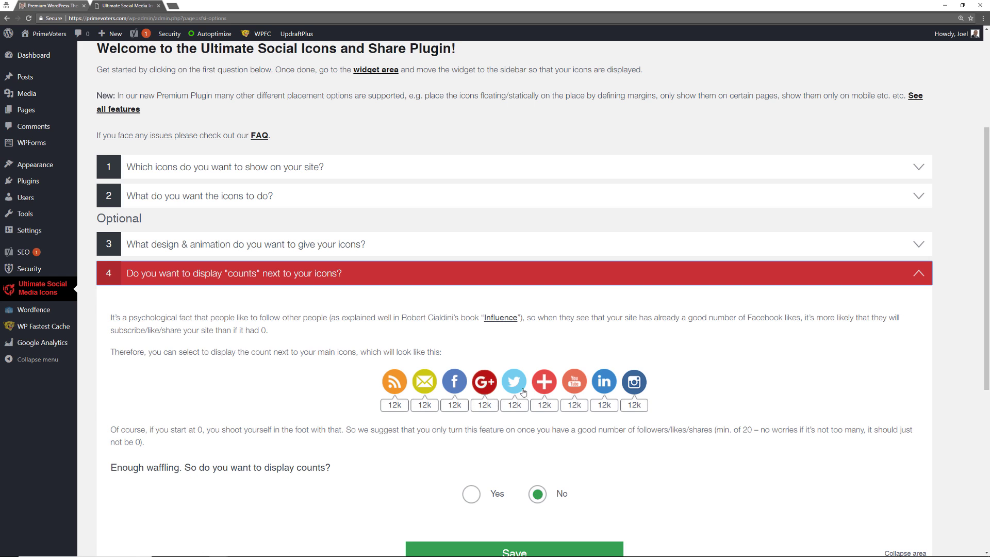
left_click(270, 277)
Review the order, size, spacing and alignment options for the main social icons
left_click(257, 304)
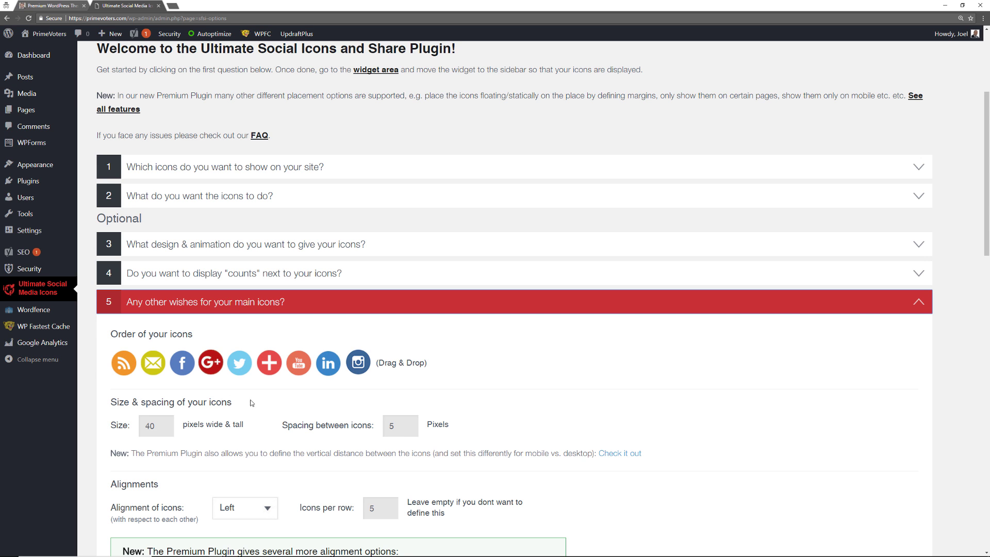
scroll(418, 412, "down", 1)
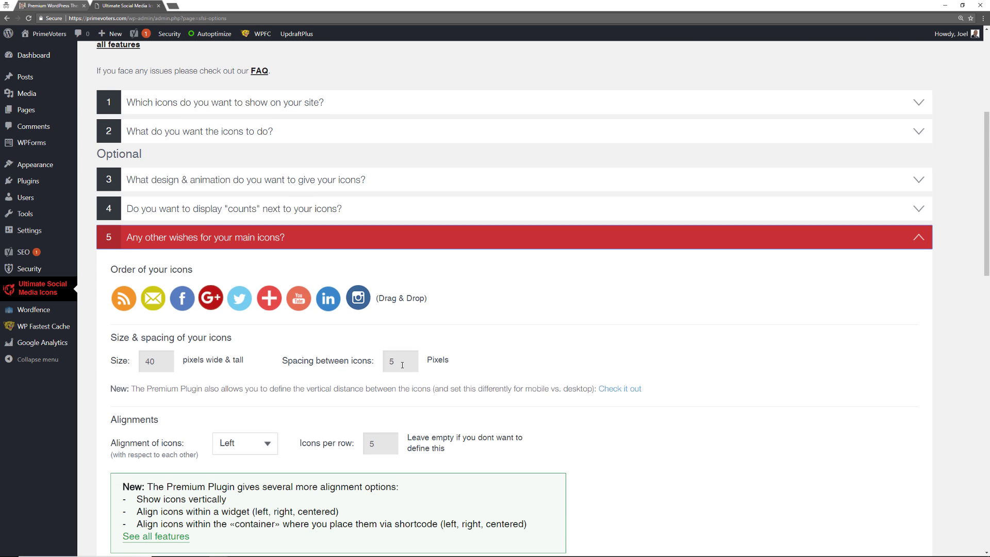
scroll(447, 404, "down", 1)
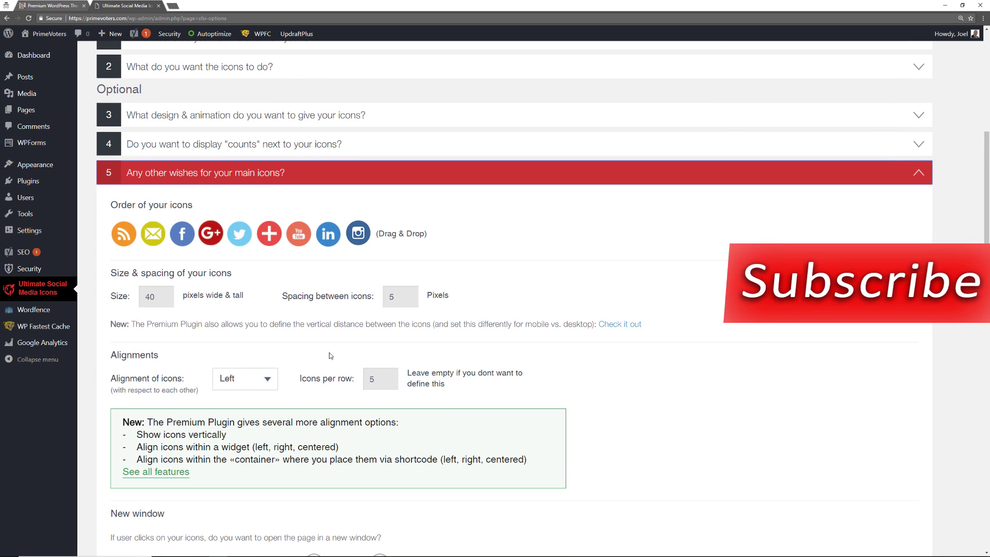
left_click(267, 382)
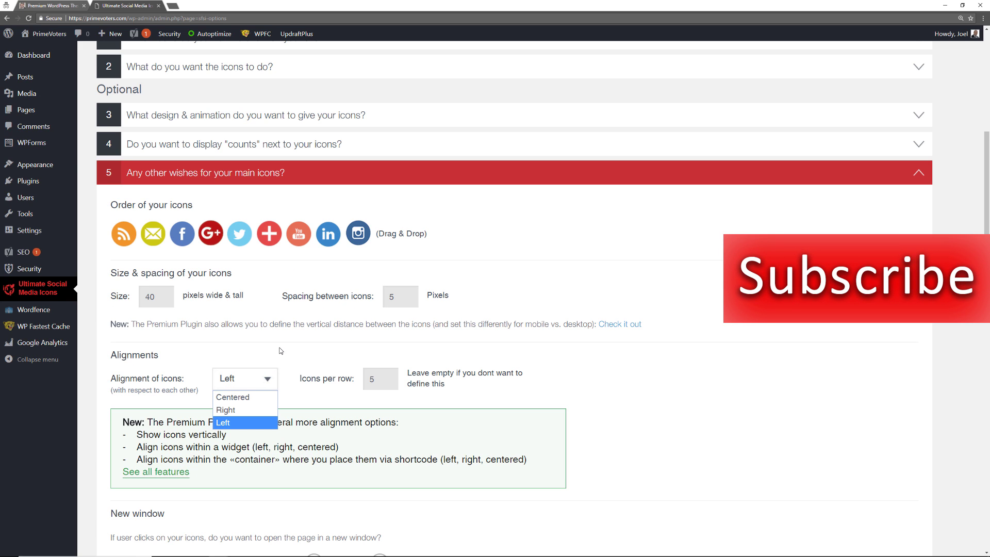
scroll(289, 355, "up", 4)
left_click(289, 430)
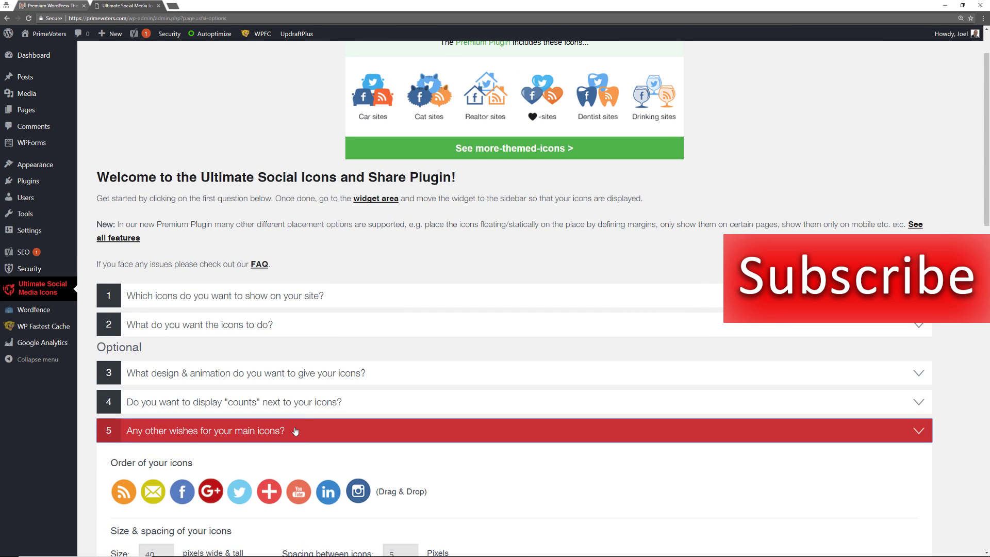
Review the share buttons, introductory text and alignment options for icons displayed at the end of every post
left_click(216, 459)
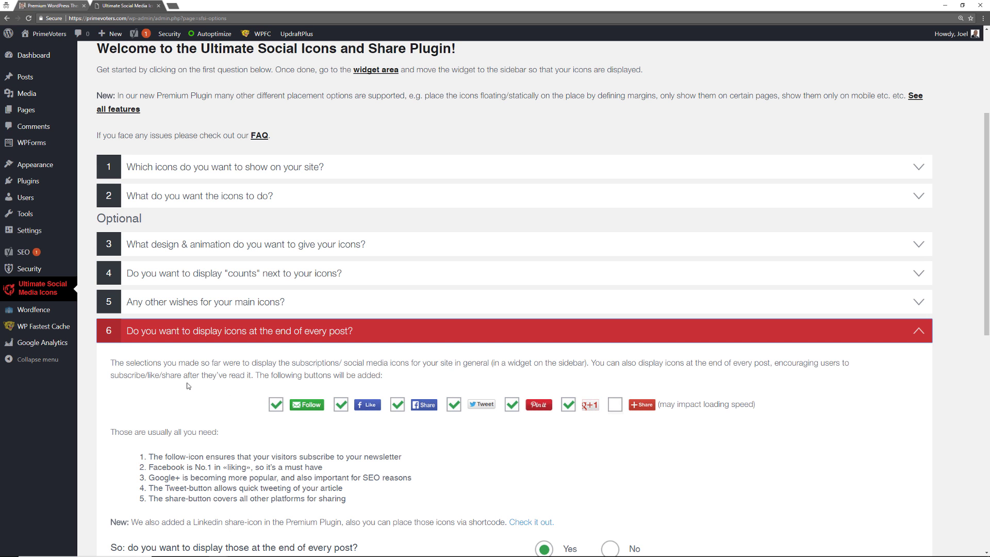
scroll(220, 419, "down", 3)
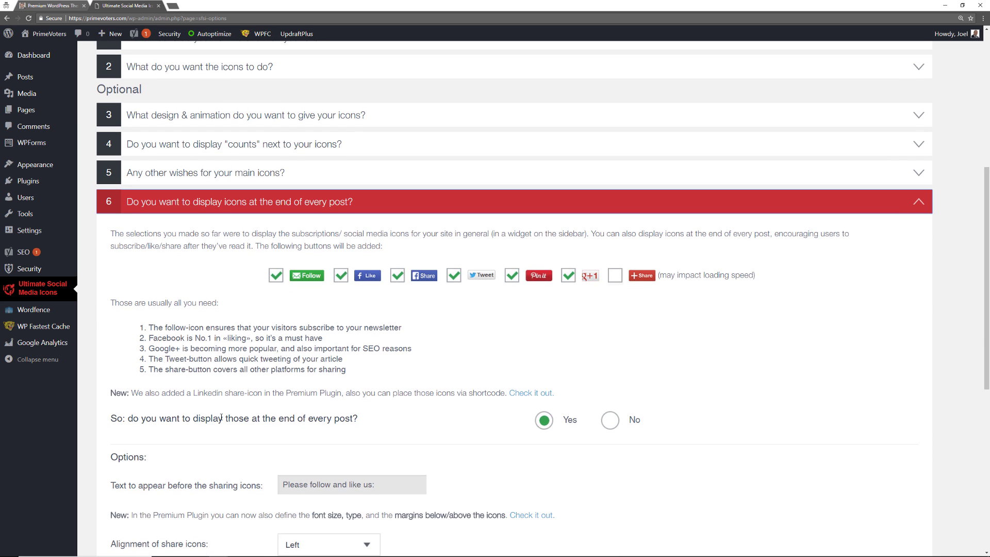
scroll(493, 436, "down", 5)
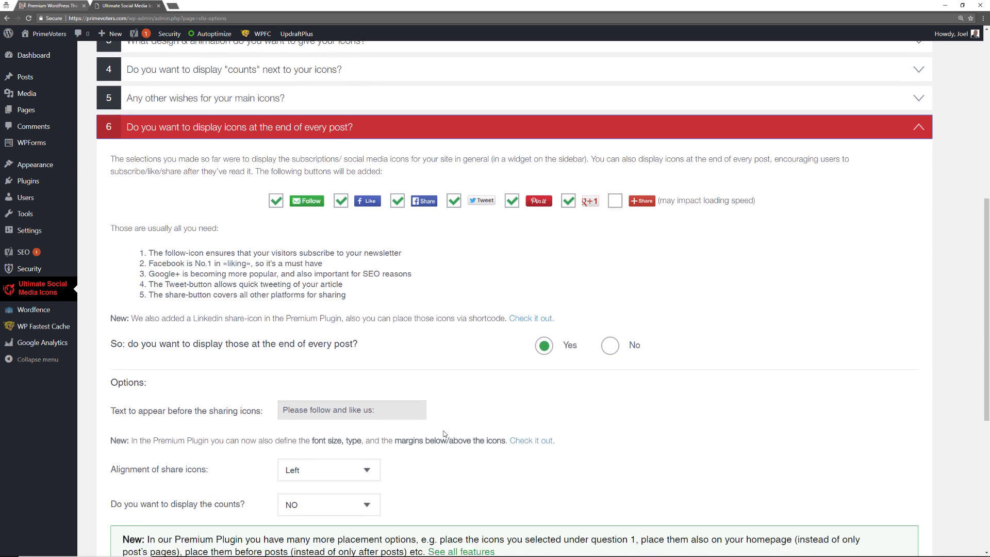
Review the subscription pop-up's text and design options and the choices for where and when it is shown
left_click(378, 375)
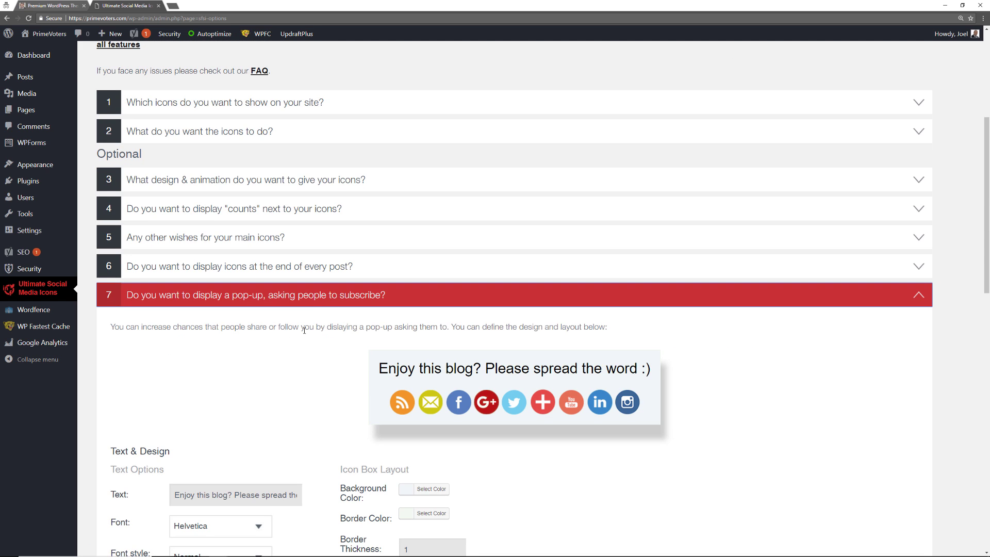
scroll(307, 387, "down", 1)
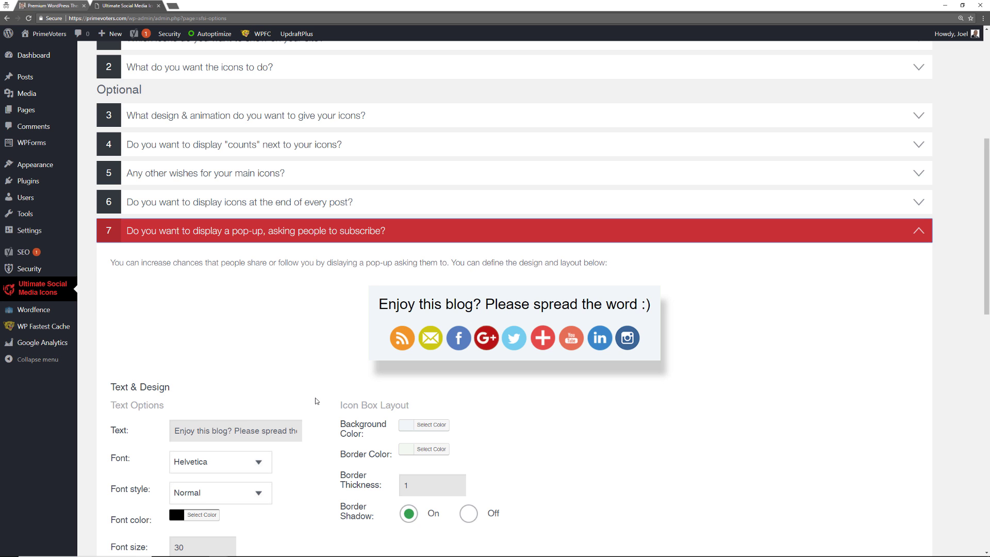
scroll(317, 401, "down", 5)
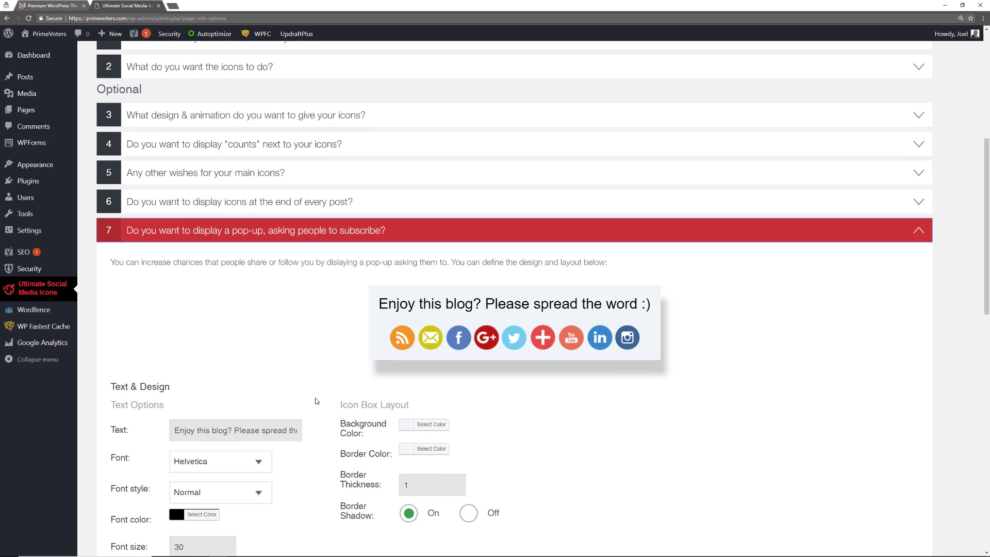
scroll(317, 401, "down", 2)
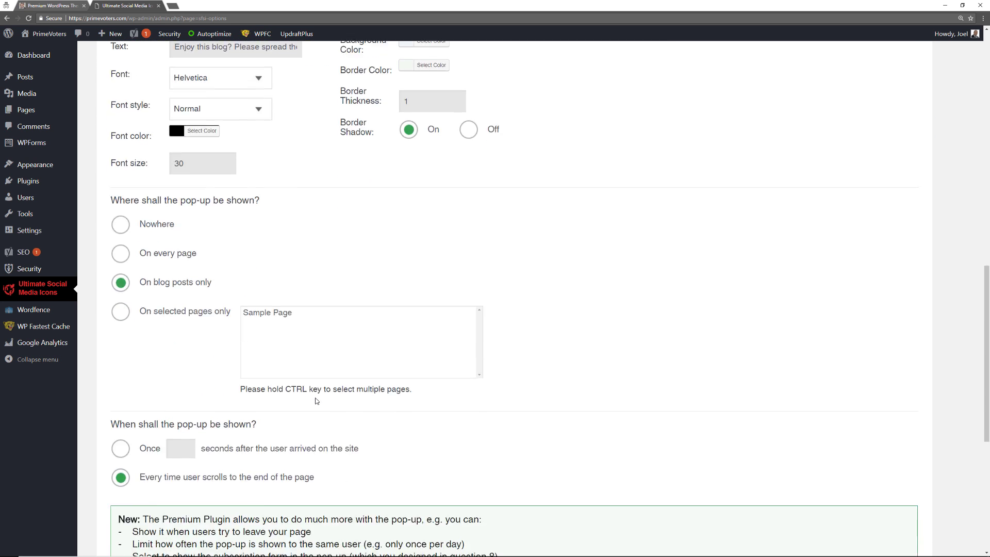
scroll(320, 294, "up", 8)
left_click(320, 294)
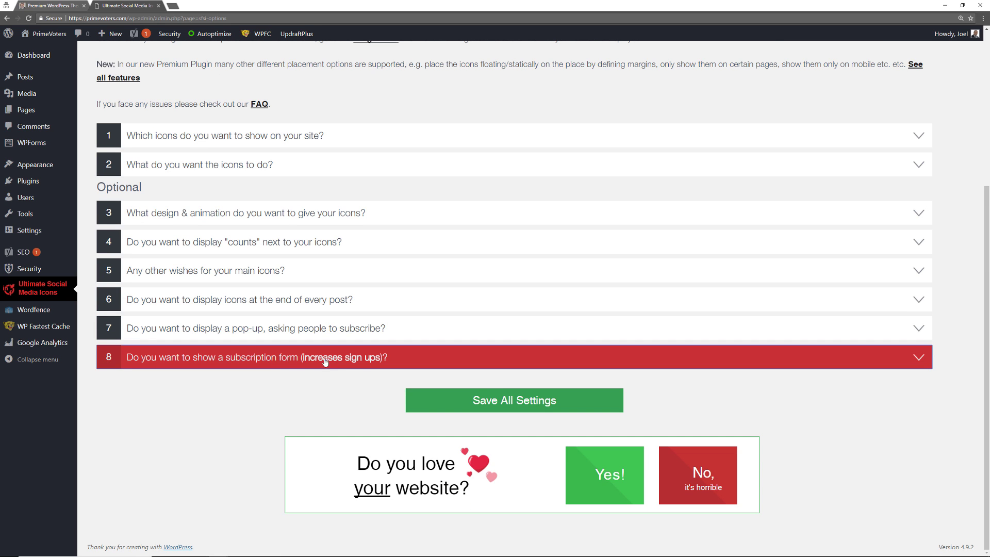
Review the subscription form's preview and the methods for placing it on the site, and collapse that section
left_click(304, 360)
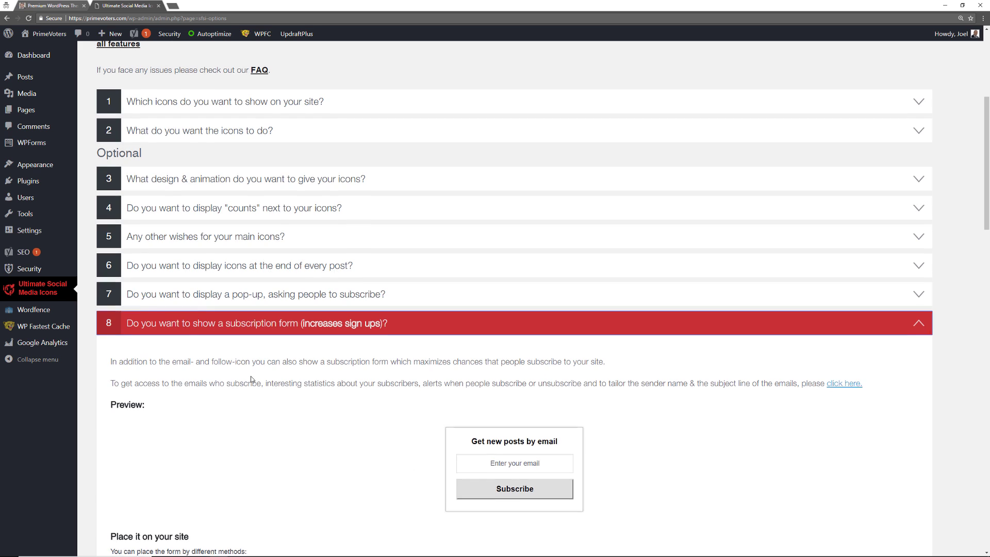
scroll(250, 380, "down", 3)
scroll(251, 379, "down", 1)
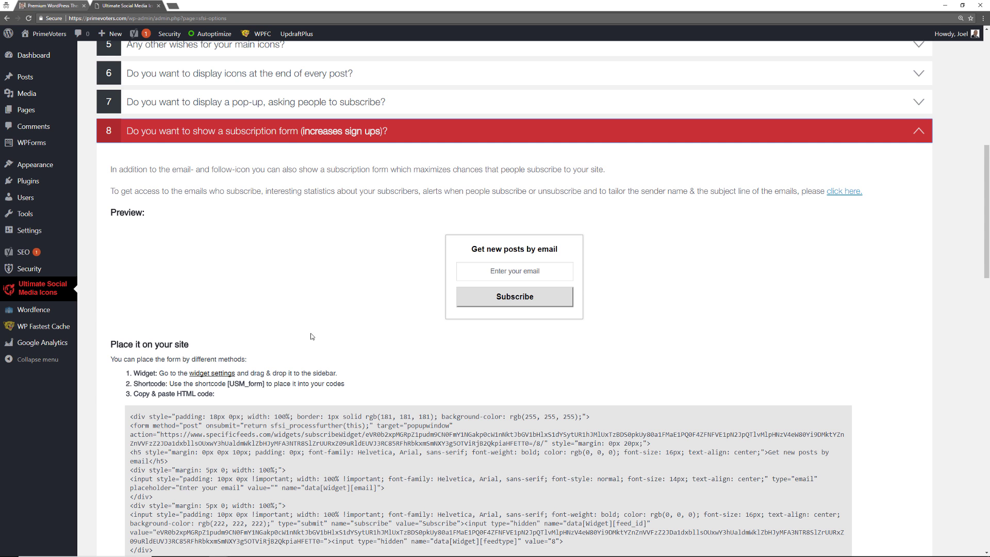
scroll(311, 336, "down", 3)
scroll(283, 323, "up", 4)
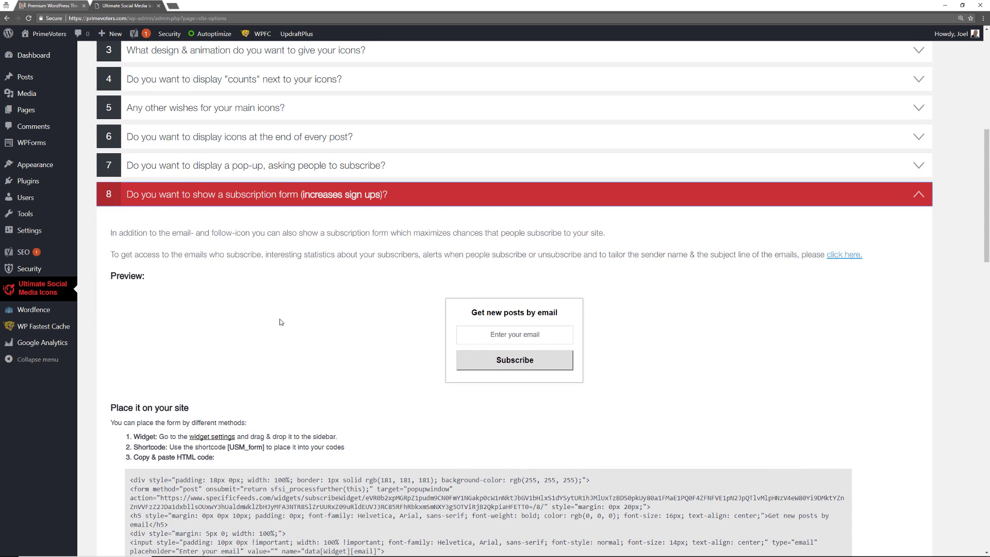
left_click(260, 199)
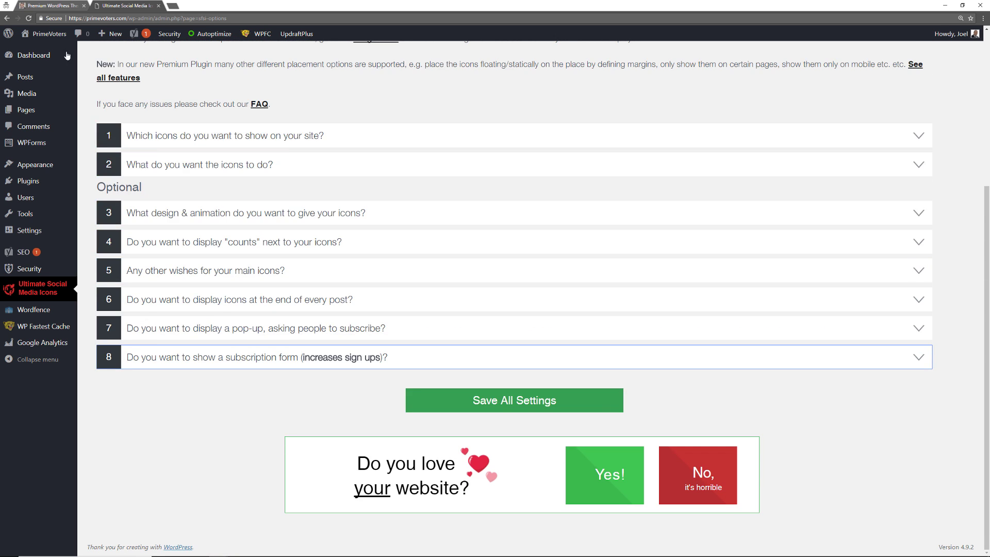
Visit the live site, open Test Post and check the social sharing buttons at the end of the post
mouse_move(47, 34)
left_click(41, 52)
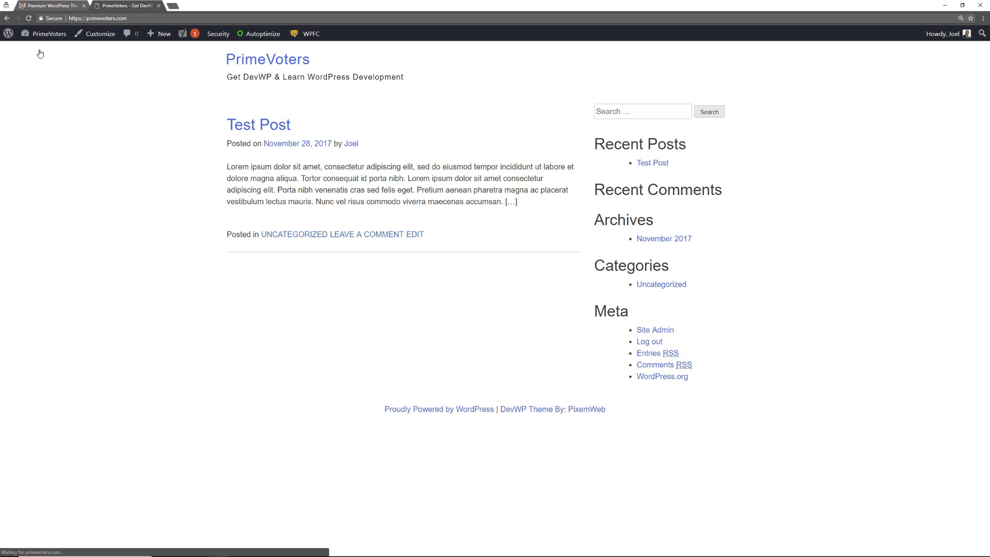
left_click(264, 127)
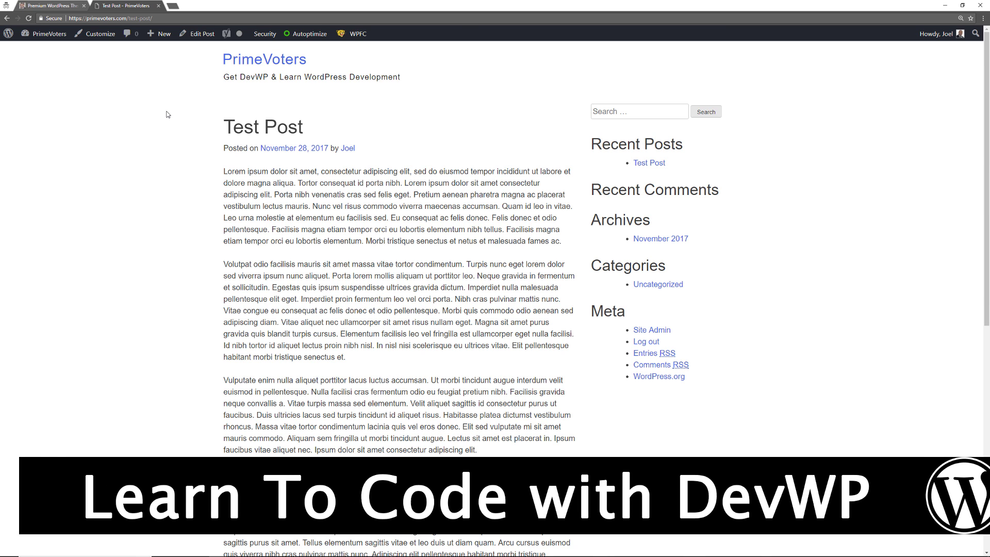
scroll(471, 170, "down", 1)
scroll(471, 167, "down", 4)
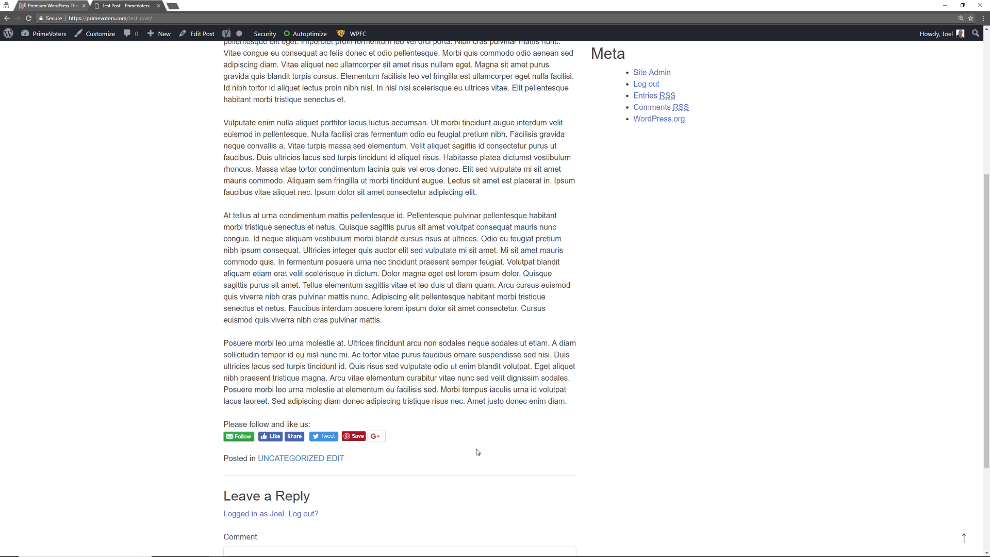
scroll(453, 444, "down", 3)
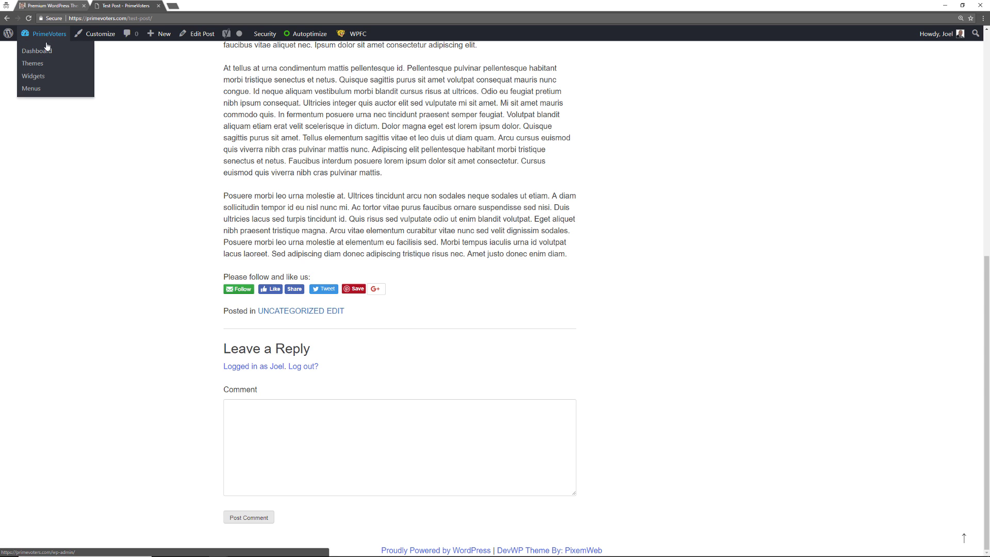
Return to the WordPress dashboard, open UpdraftPlus's settings from the installed plugins and view its existing backups
left_click(43, 52)
mouse_move(31, 215)
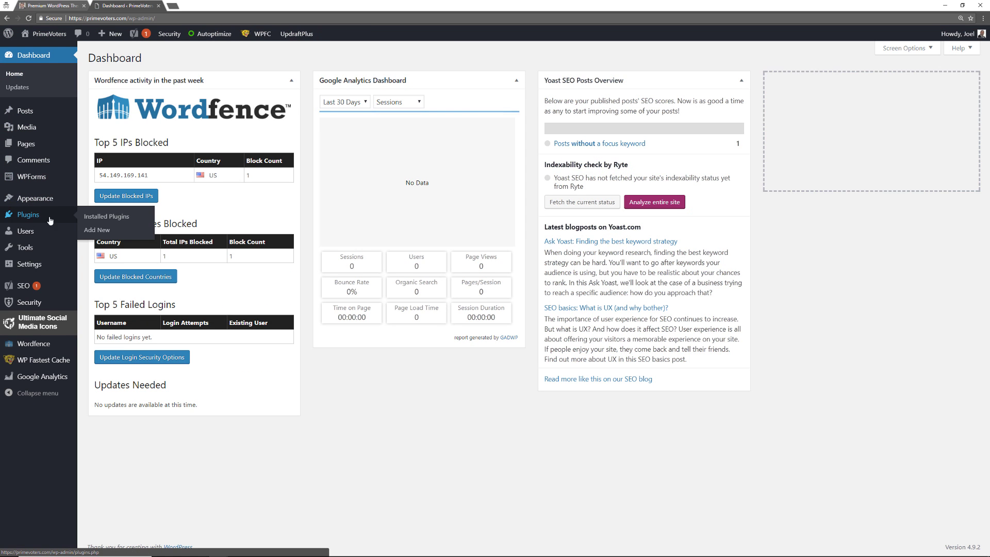
left_click(95, 219)
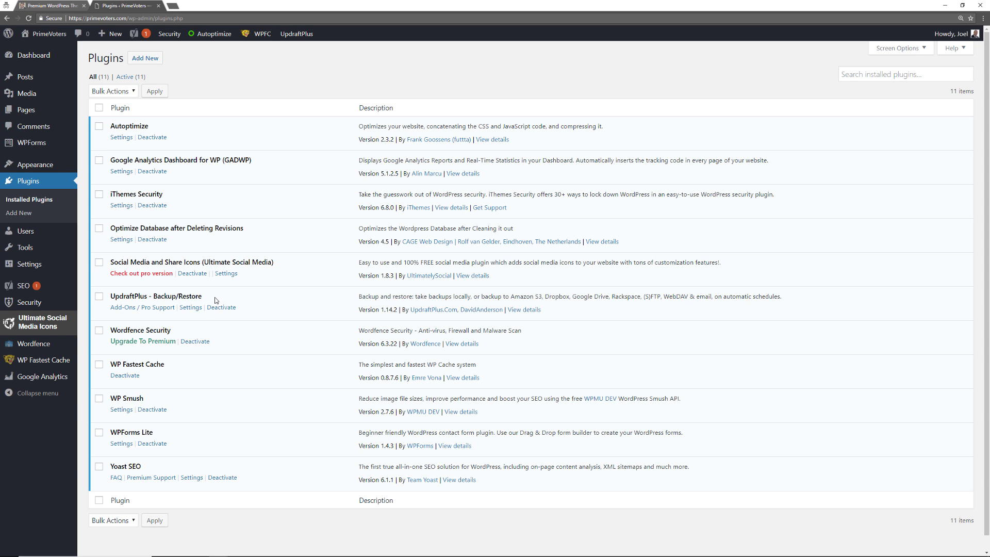
left_click(190, 308)
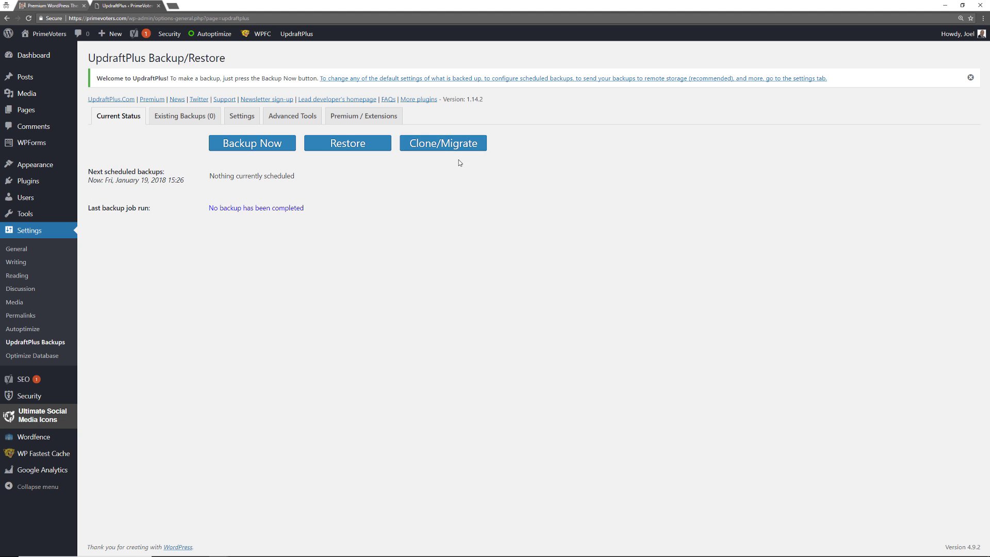
left_click(158, 122)
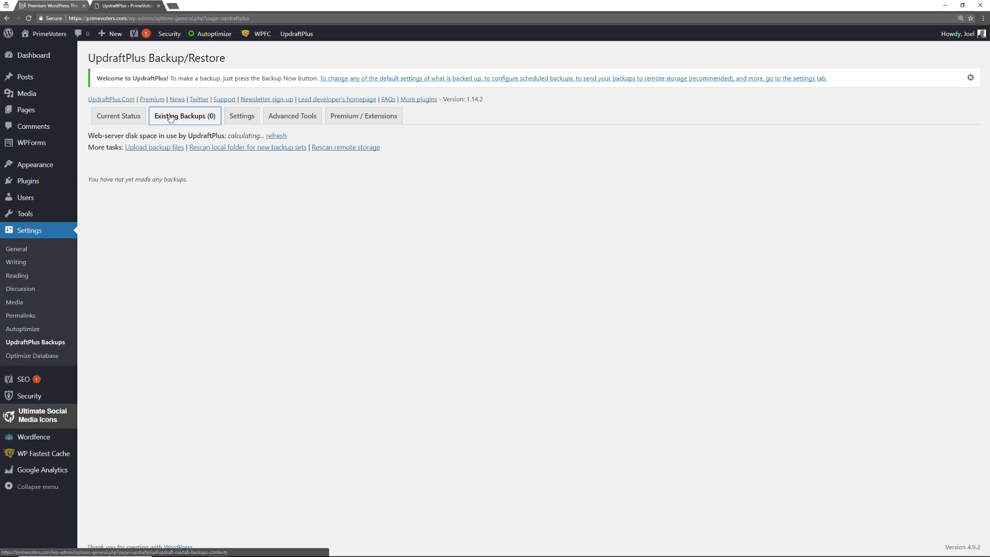
Review UpdraftPlus's backup schedules, remote storage choices and the content included in file backups
left_click(248, 119)
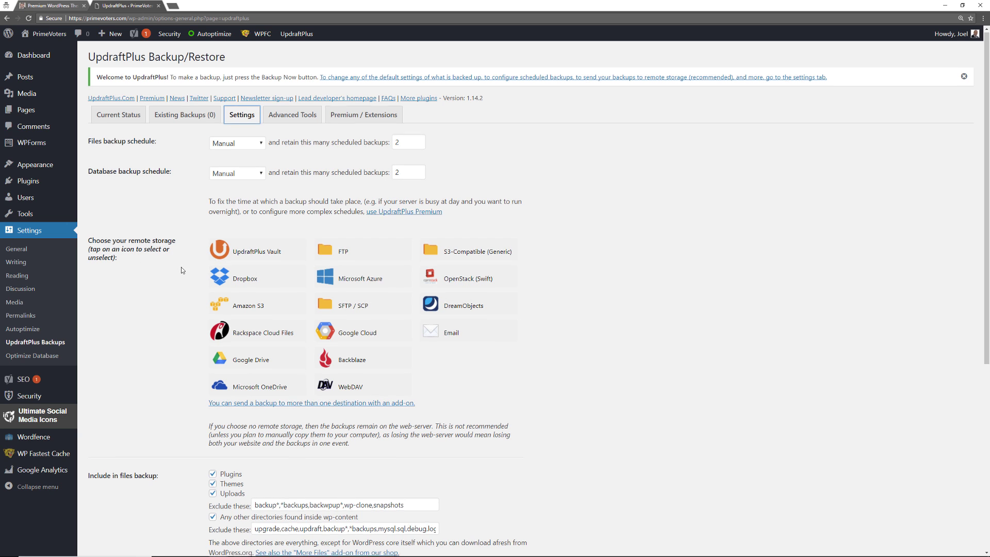
scroll(181, 268, "down", 3)
scroll(181, 270, "down", 3)
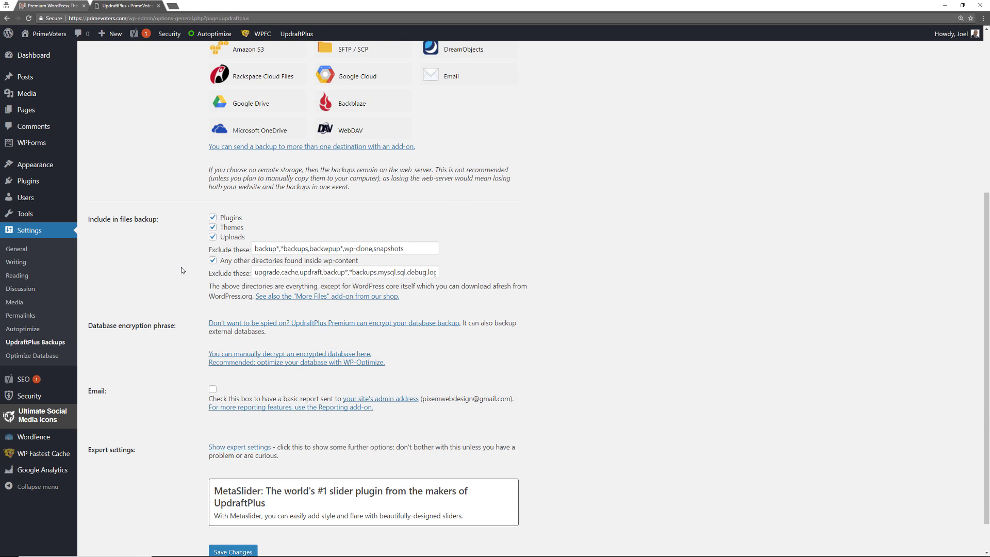
scroll(181, 270, "up", 6)
View UpdraftPlus's advanced site information and compare the features of its Free, Premium and Gold versions
left_click(292, 115)
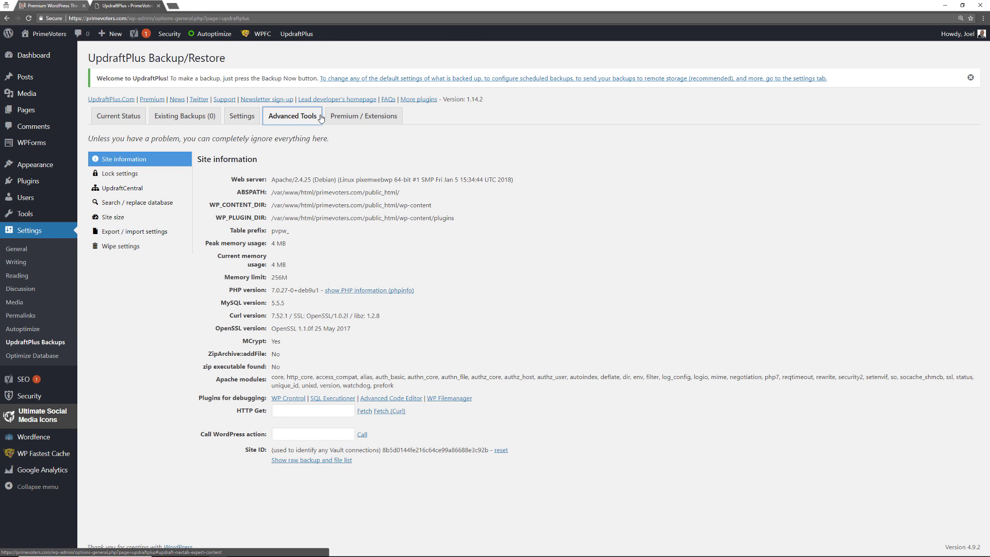
left_click(362, 116)
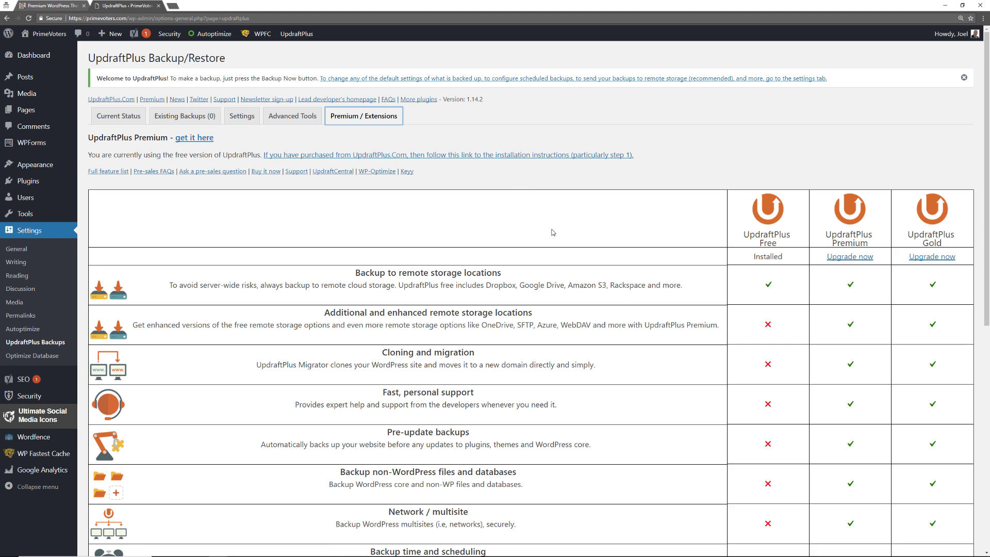
scroll(551, 231, "down", 2)
scroll(553, 232, "down", 6)
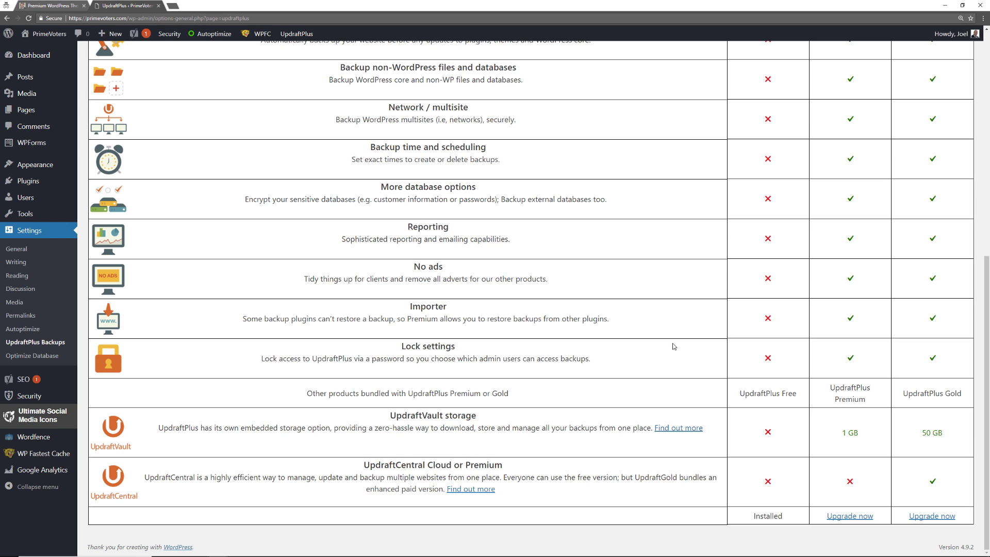
scroll(673, 346, "up", 3)
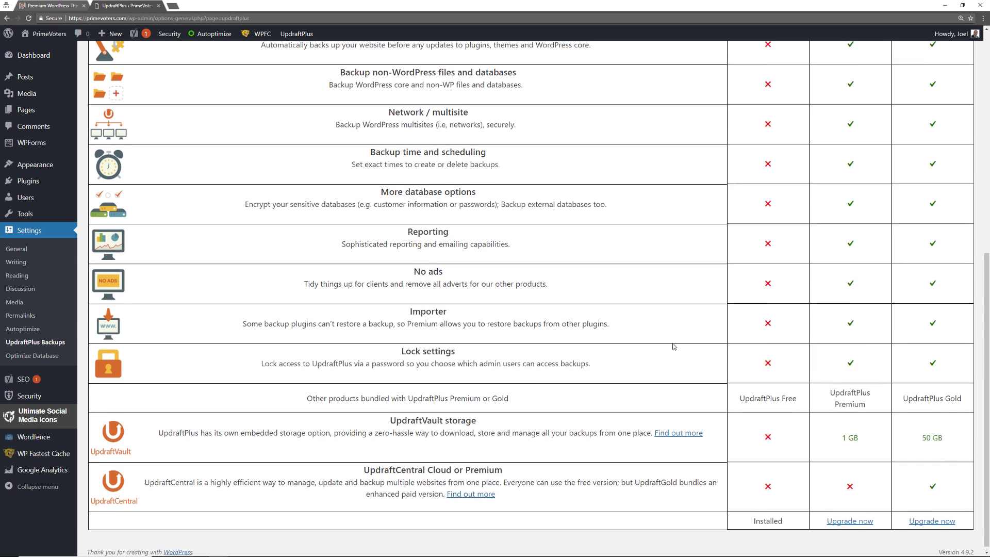
scroll(674, 346, "up", 5)
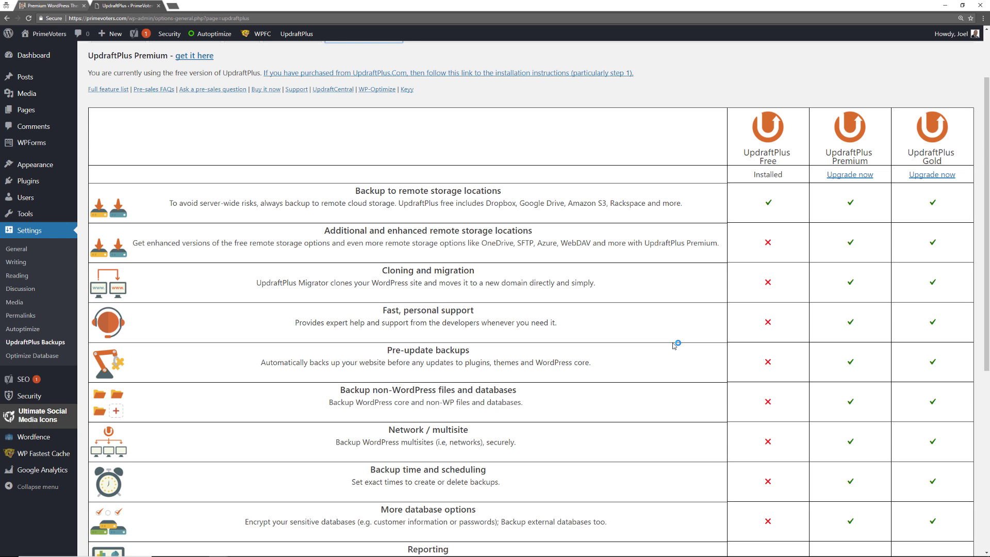
scroll(673, 343, "down", 2)
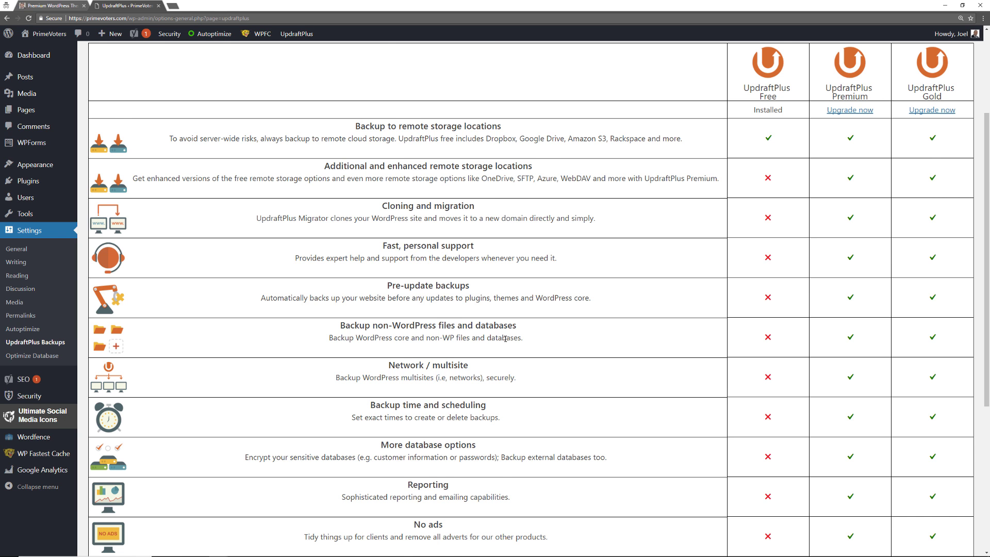
Return to the installed plugins, open the Wordfence dashboard and review its feature status and attack statistics
scroll(618, 281, "up", 3)
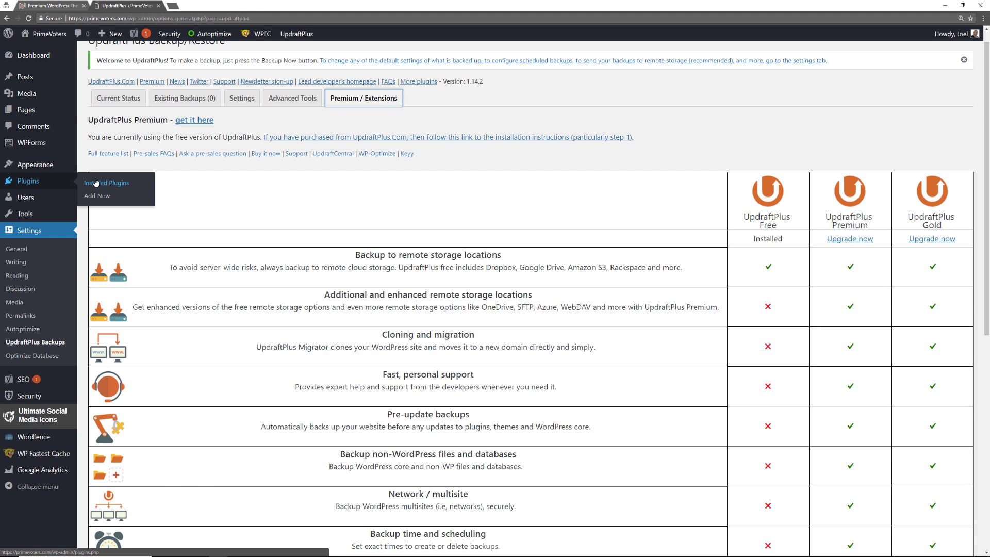
left_click(98, 184)
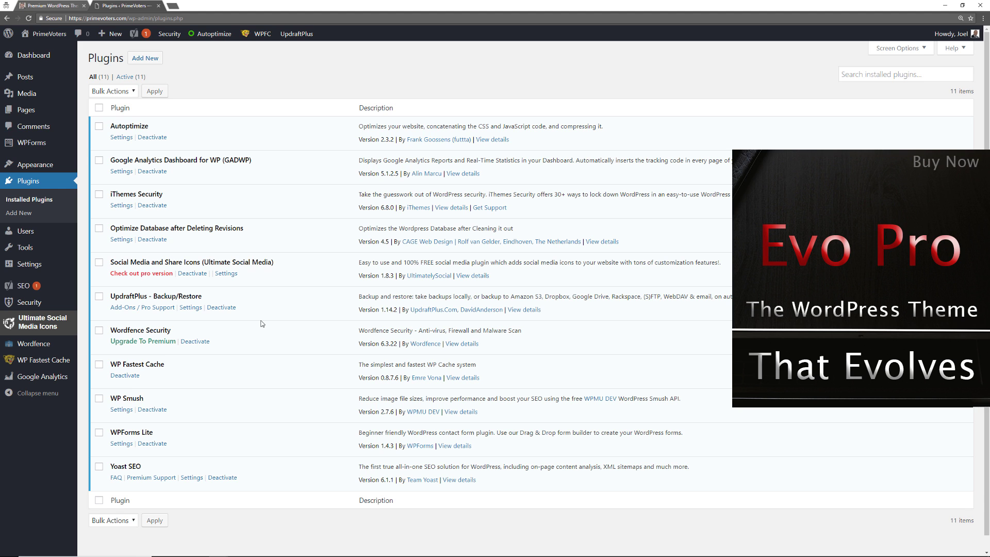
mouse_move(47, 346)
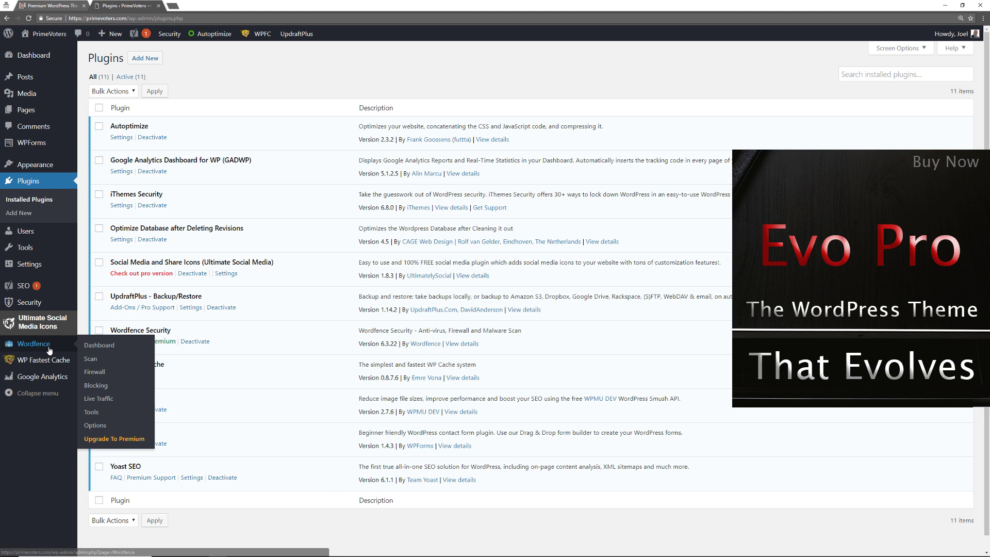
left_click(97, 346)
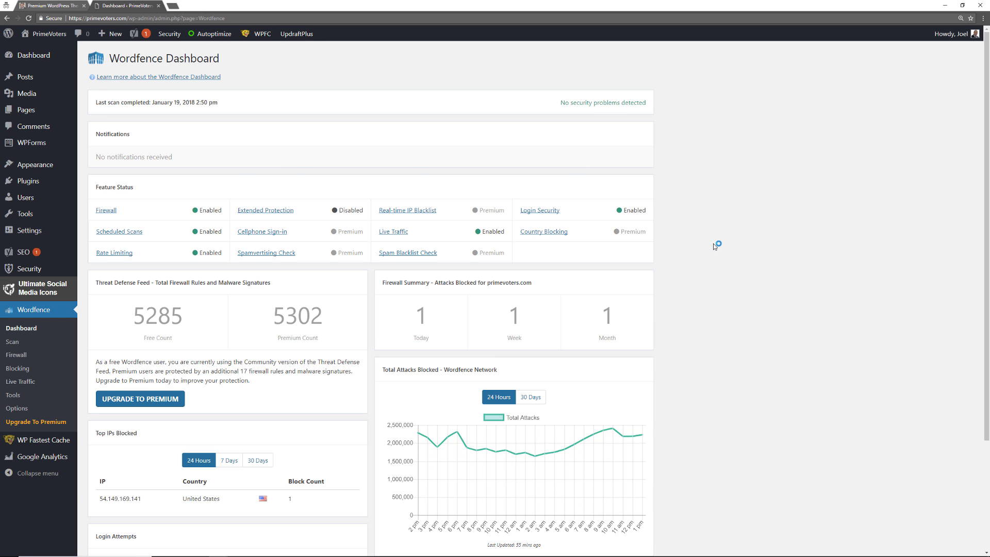
scroll(714, 247, "down", 3)
scroll(714, 247, "down", 1)
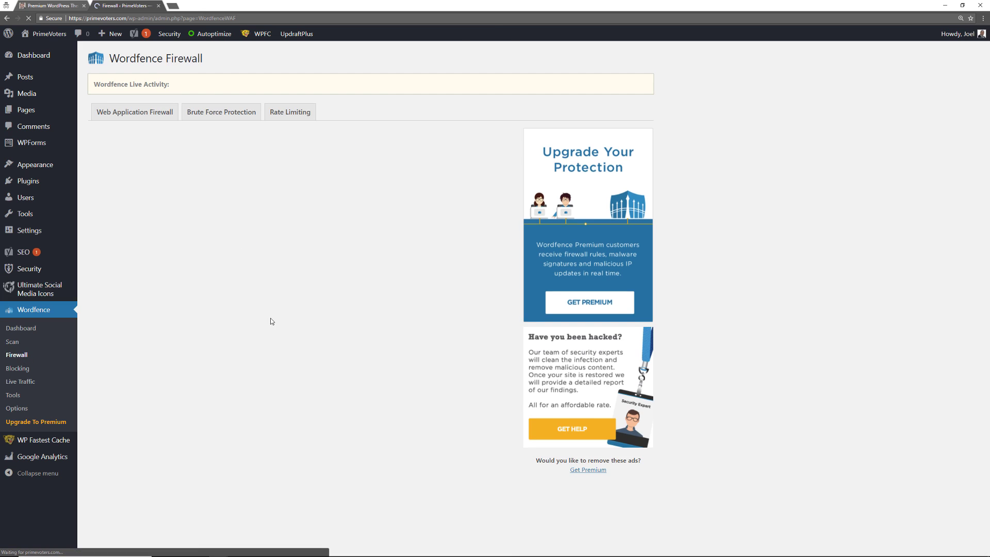
View Wordfence's IP, country and advanced blocking settings, live traffic, and the Password Audit and Whois Lookup tools
left_click(17, 368)
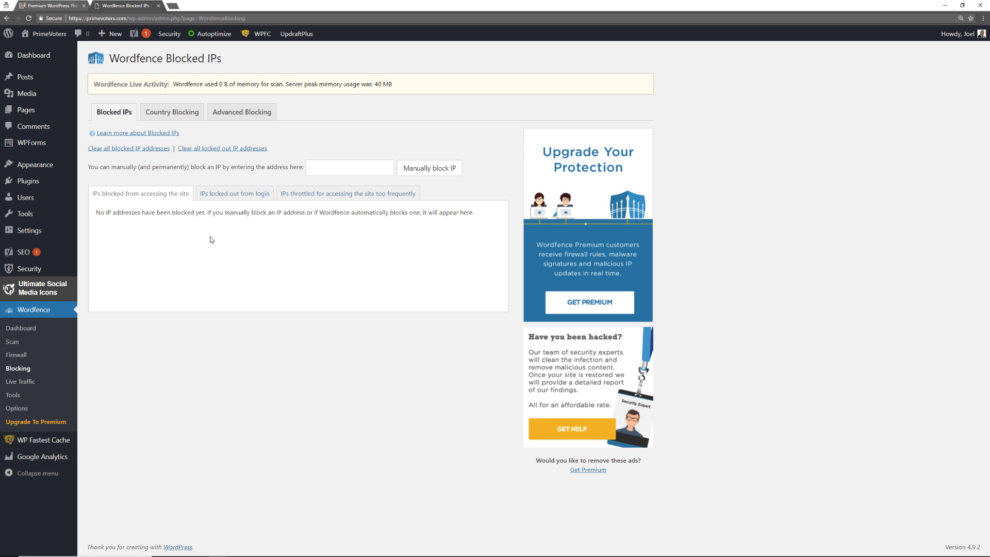
left_click(174, 114)
left_click(240, 114)
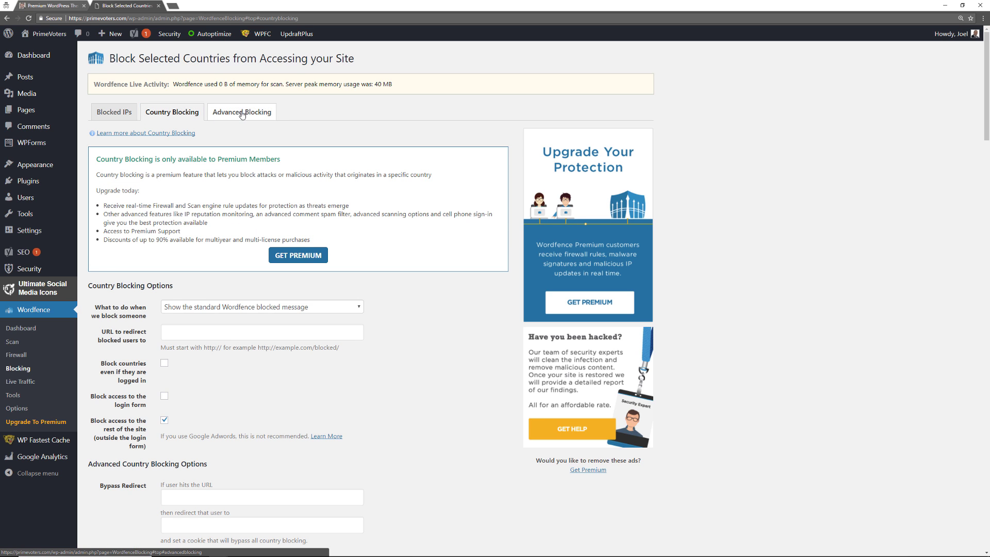
left_click(20, 382)
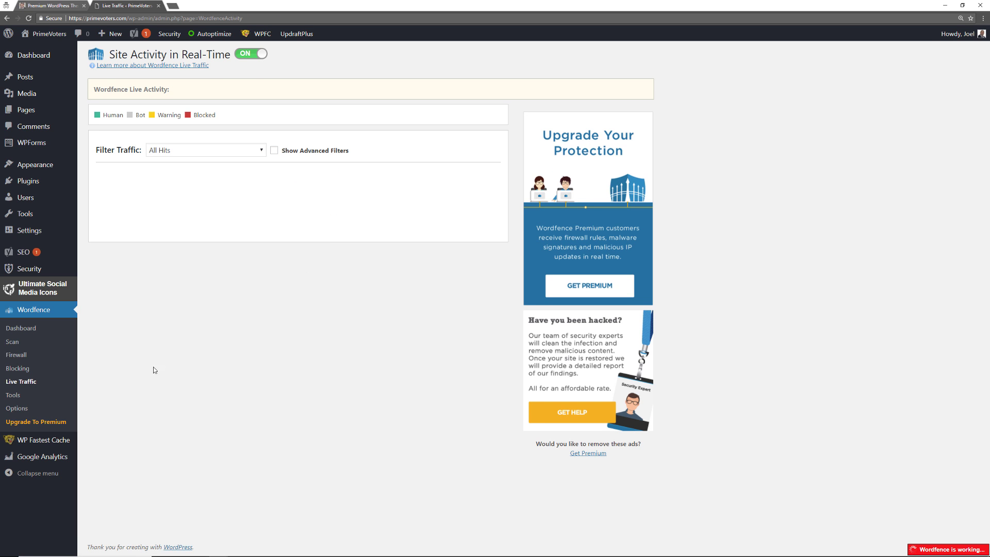
left_click(29, 395)
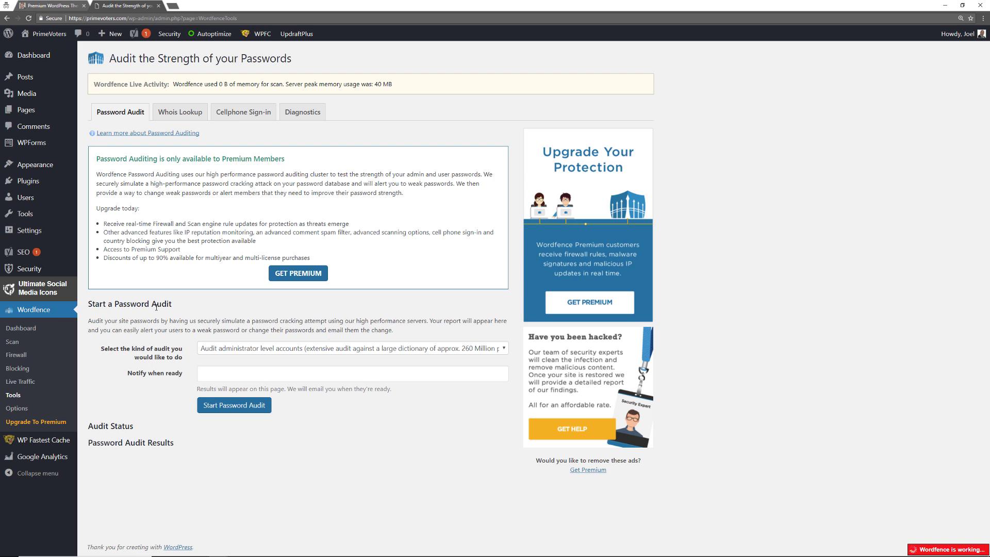
left_click(184, 116)
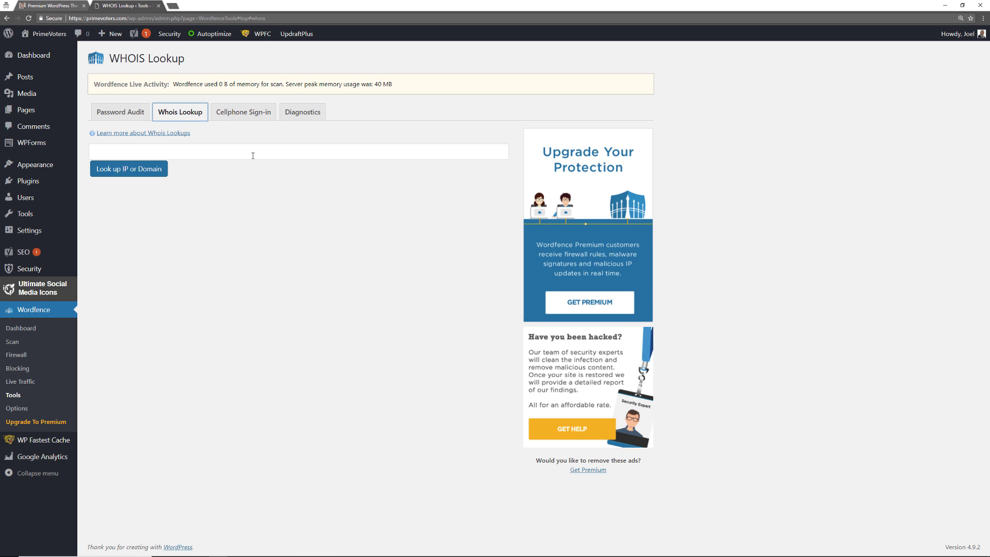
Review Wordfence's options, from the basic and alert settings through scans, rate limiting and login security to dashboard notifications
left_click(17, 408)
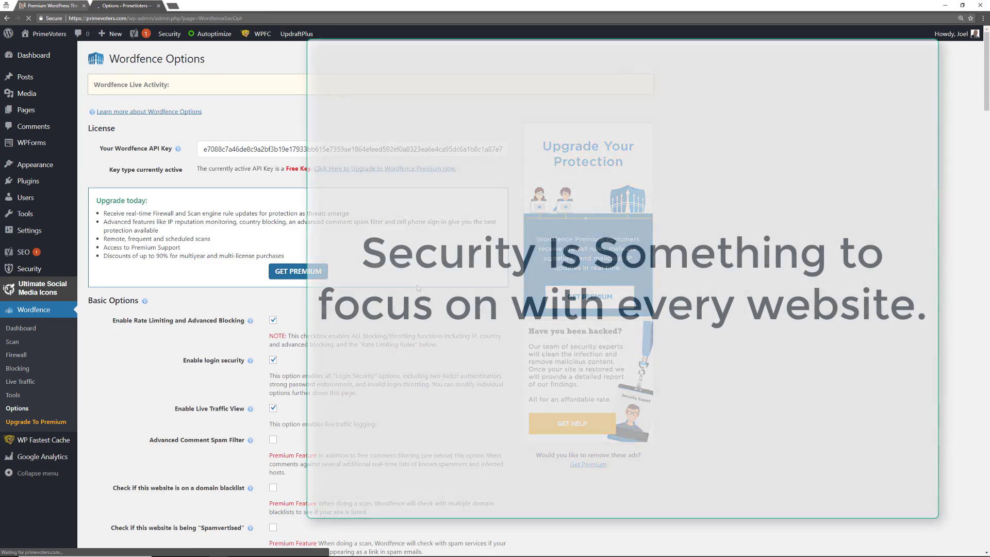
scroll(418, 288, "down", 5)
scroll(421, 285, "down", 18)
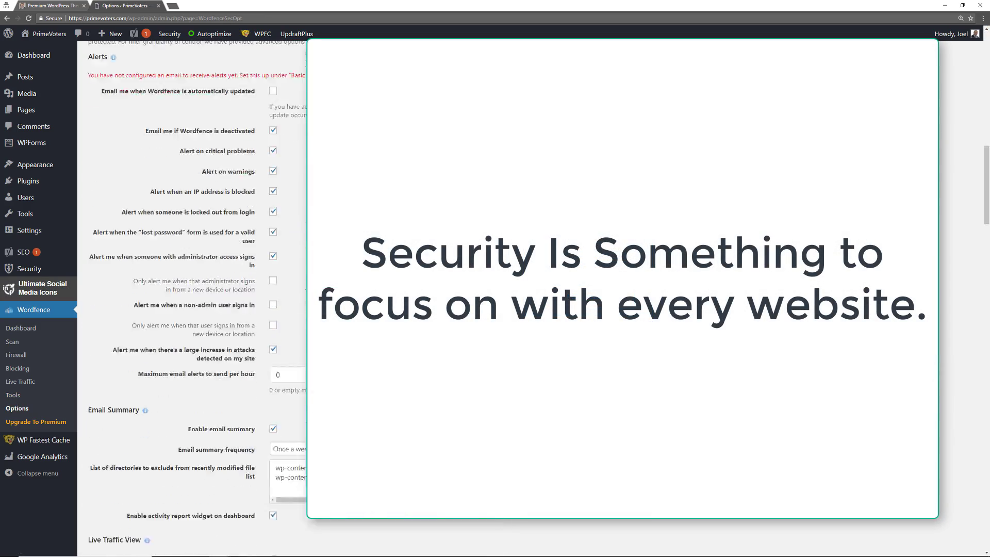
scroll(421, 285, "down", 10)
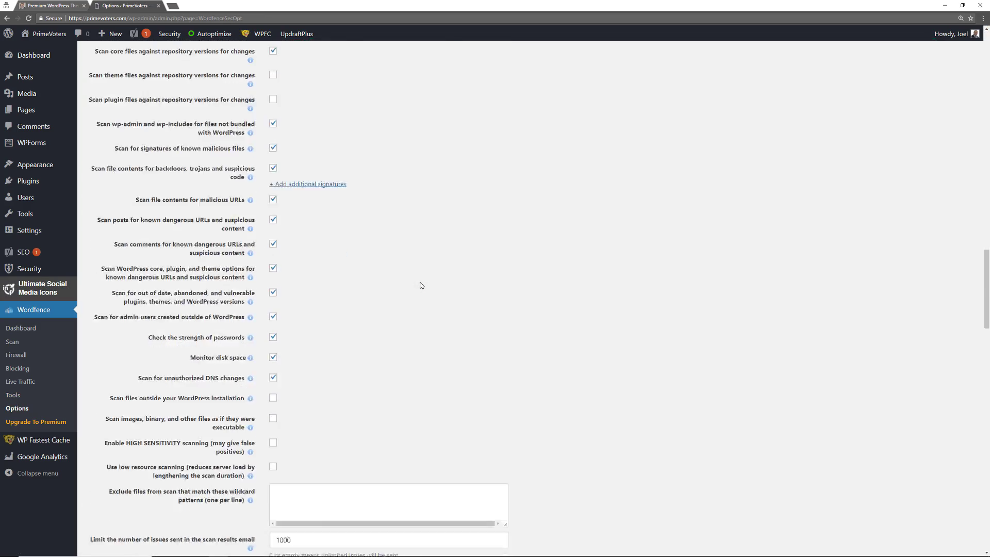
scroll(420, 283, "down", 2)
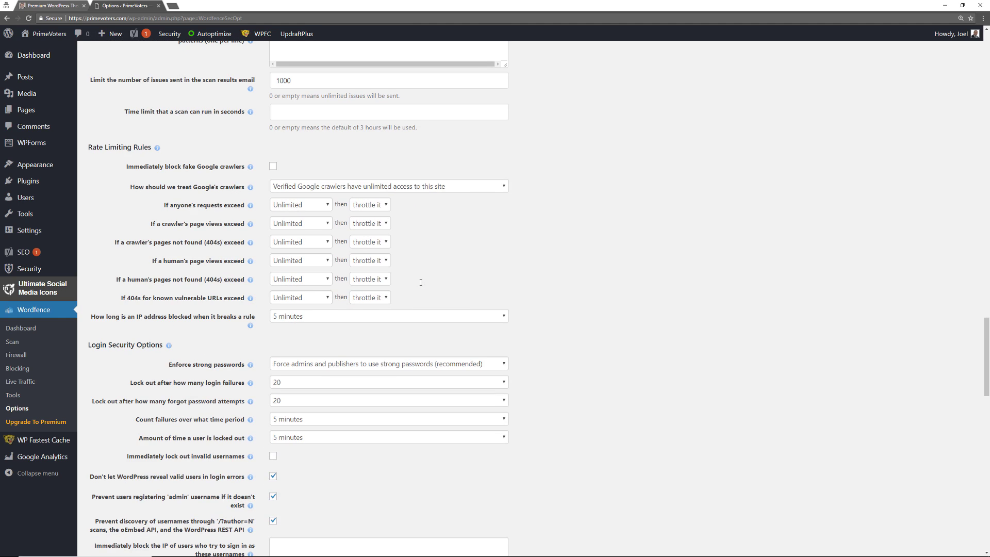
scroll(421, 282, "down", 12)
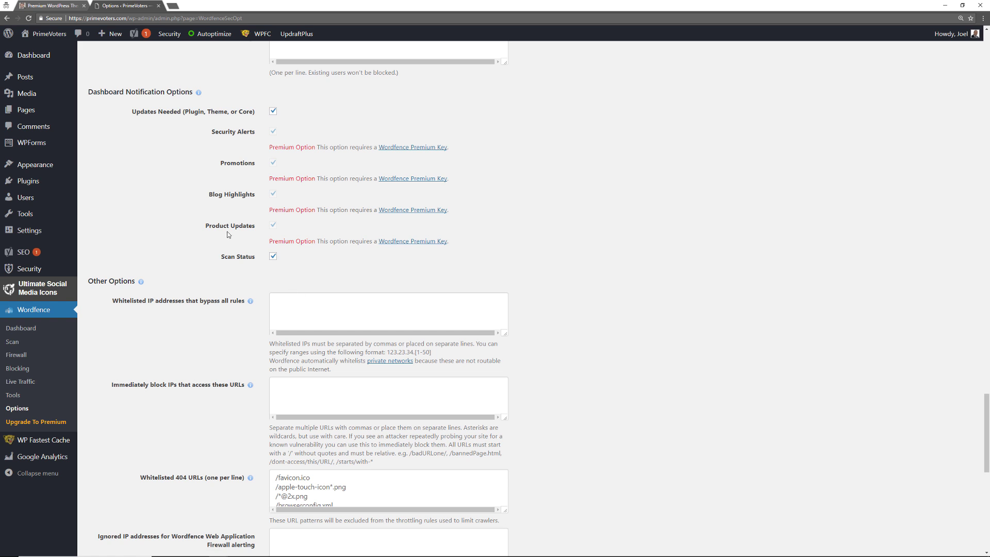
Return to the installed plugins, open WP Fastest Cache's options and view its general, cache deletion, cache timeout and image optimization settings
mouse_move(44, 185)
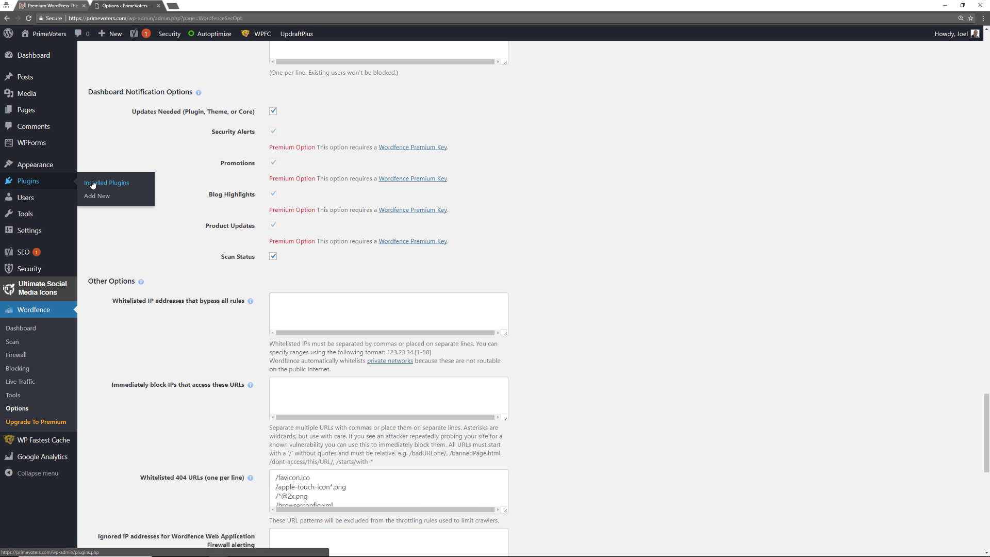
left_click(93, 185)
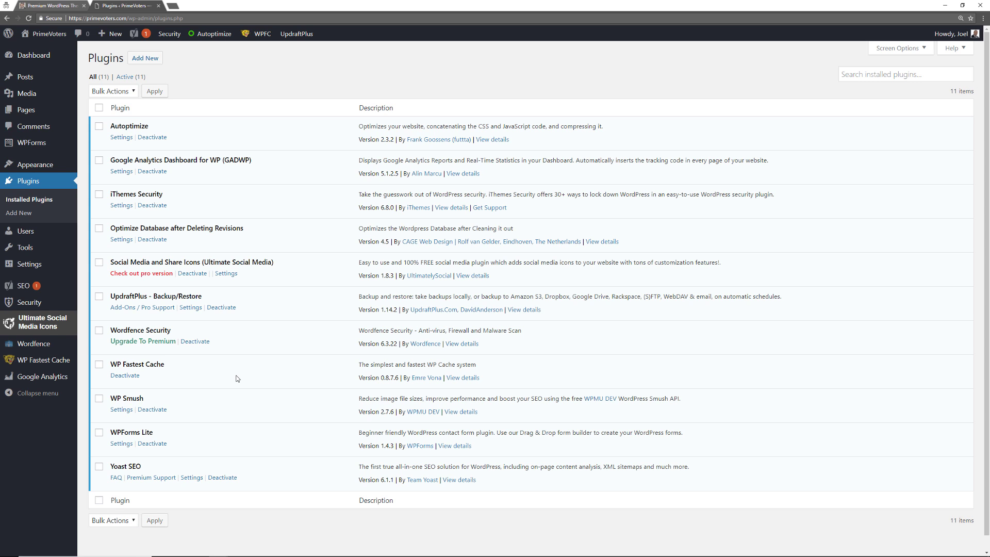
left_click(29, 364)
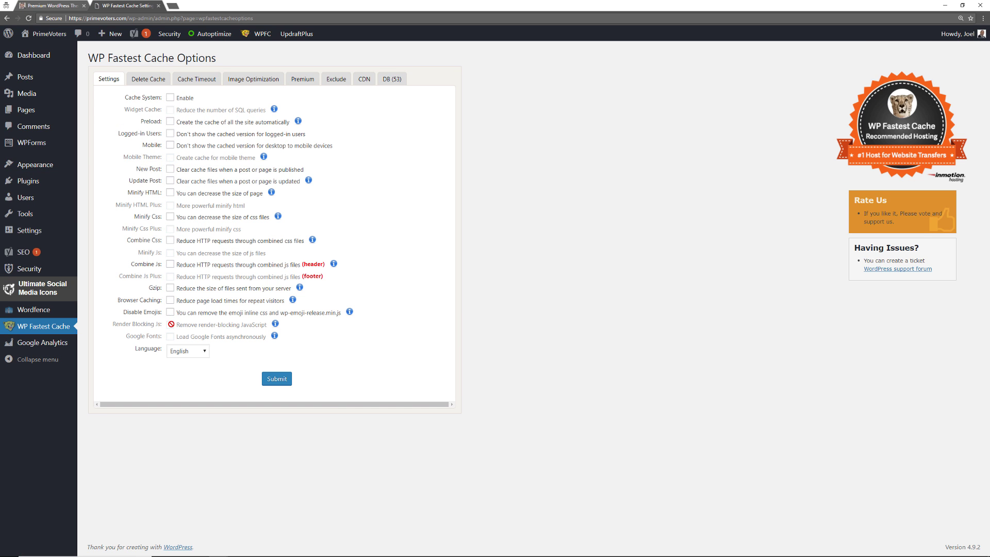
left_click(148, 79)
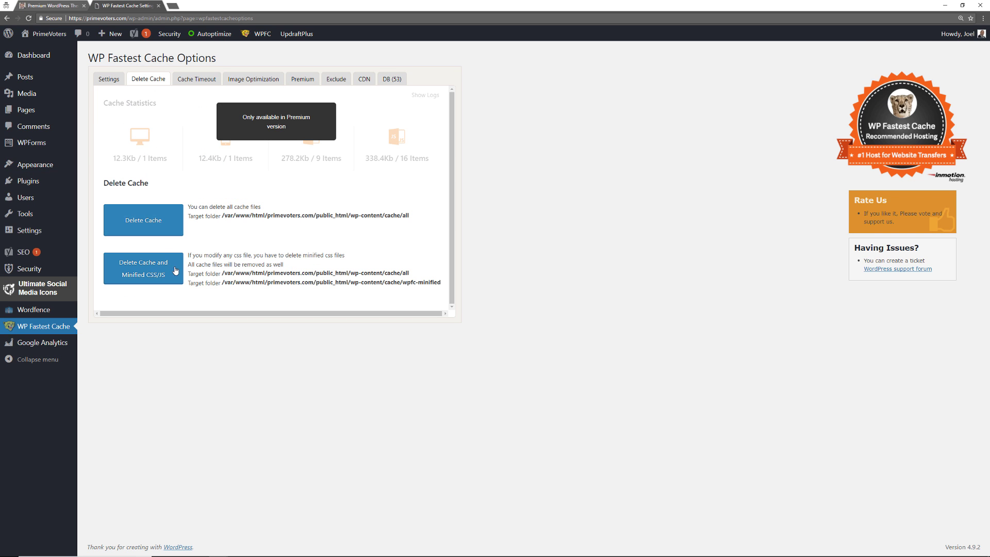
left_click(194, 81)
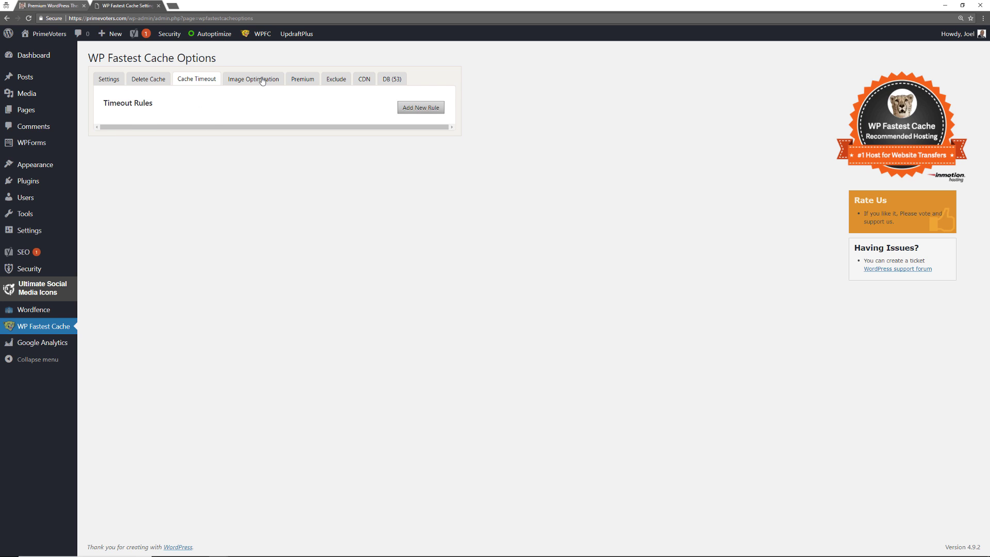
left_click(262, 81)
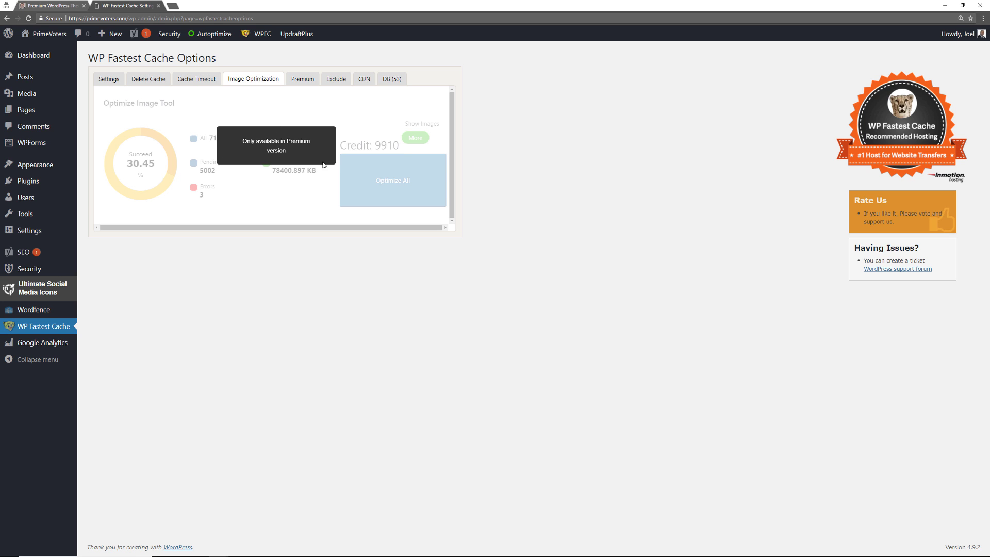
View WP Fastest Cache's premium features, exclusion rules, CDN providers and database cleanup options
left_click(302, 83)
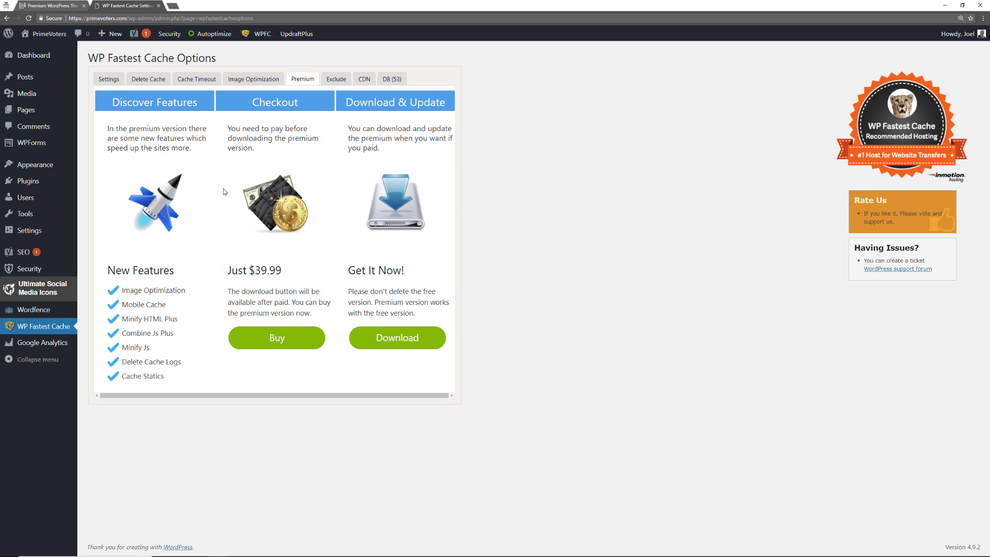
left_click(337, 83)
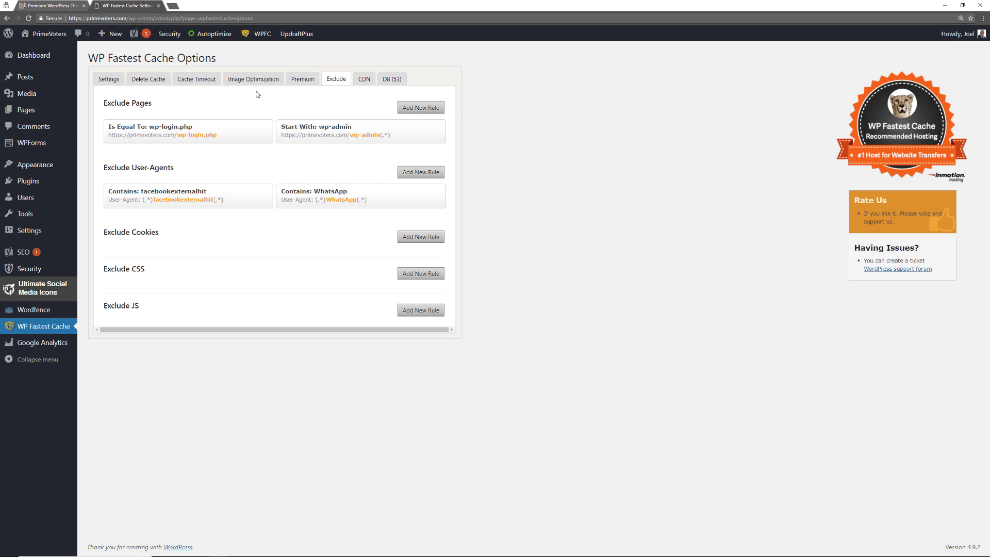
left_click(363, 83)
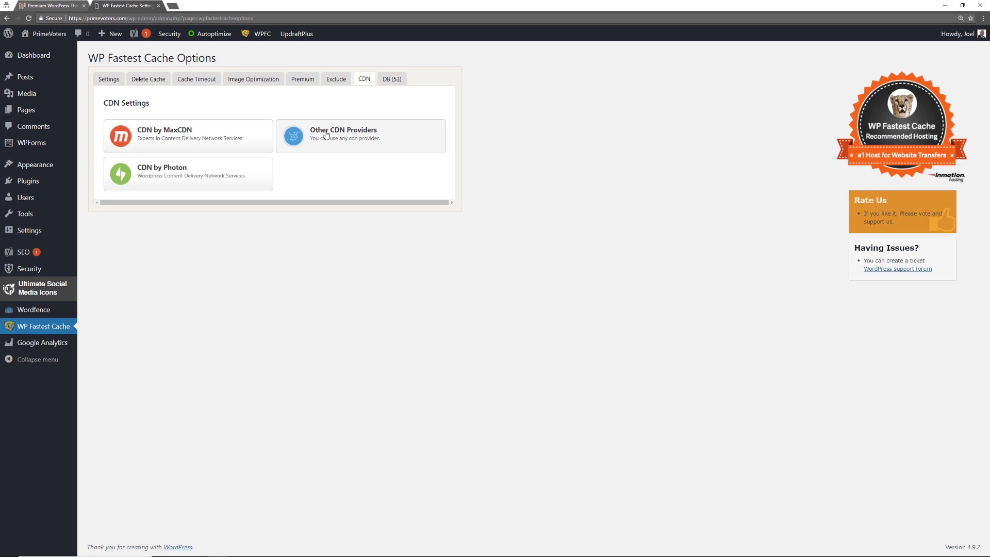
left_click(392, 79)
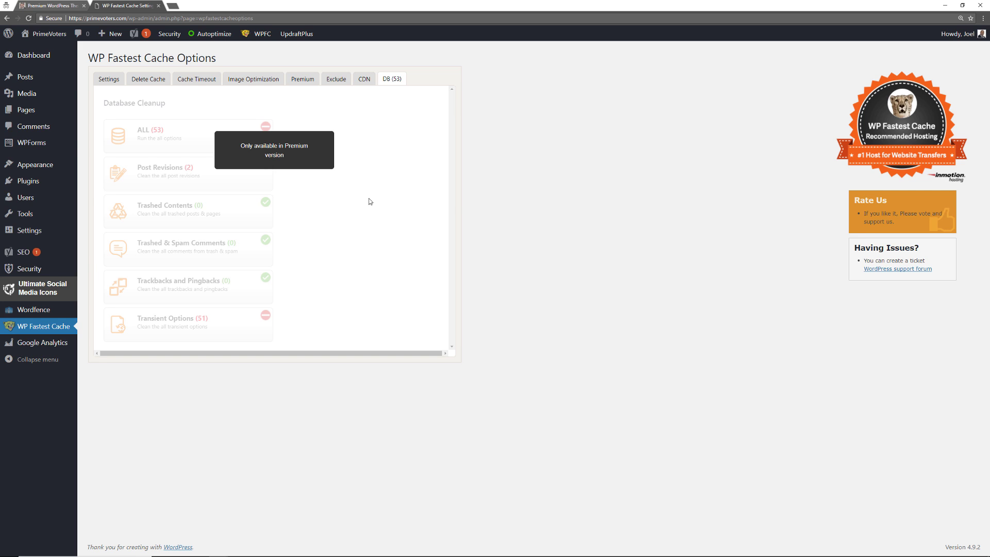
Return to the installed plugins and open WP Smush's settings to view its bulk and automatic image optimization options
mouse_move(74, 186)
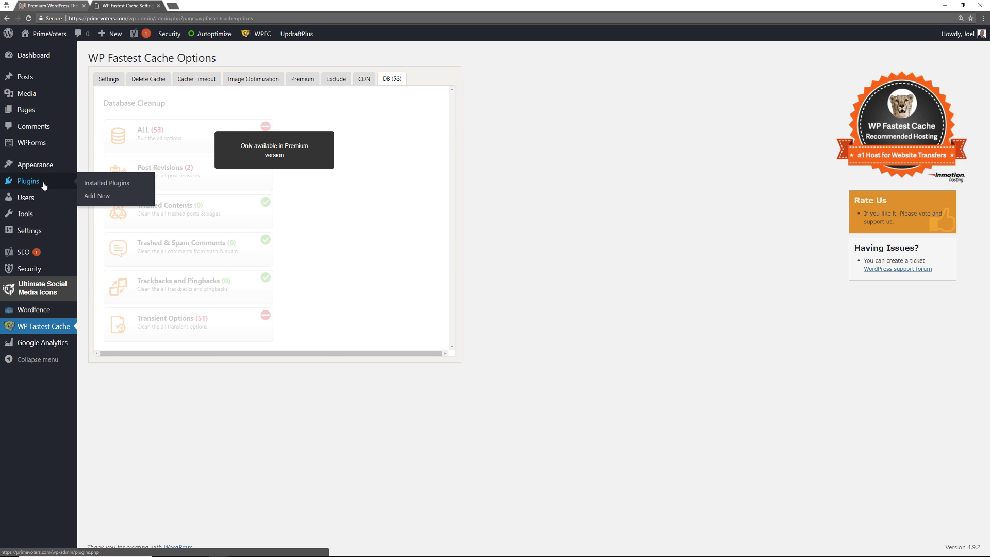
left_click(88, 185)
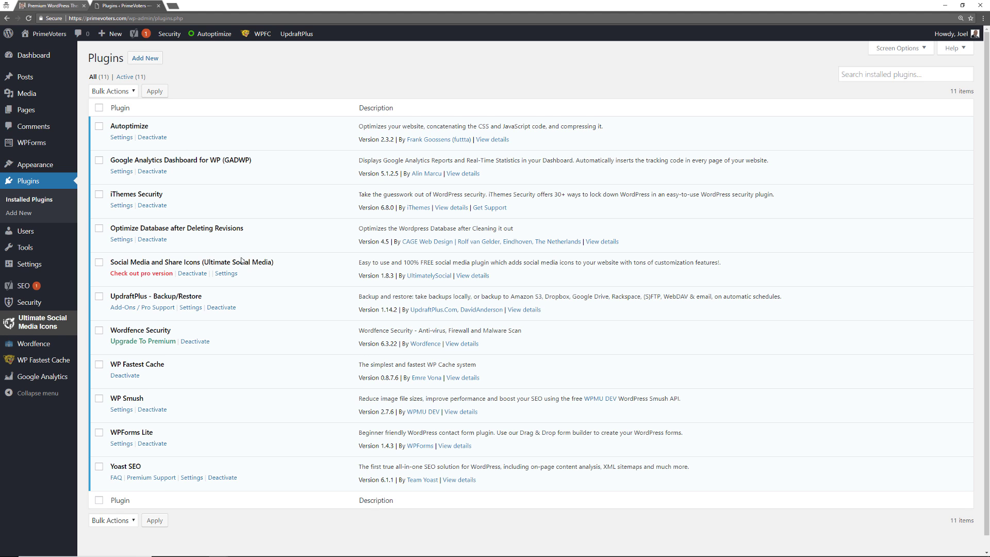
scroll(276, 289, "down", 1)
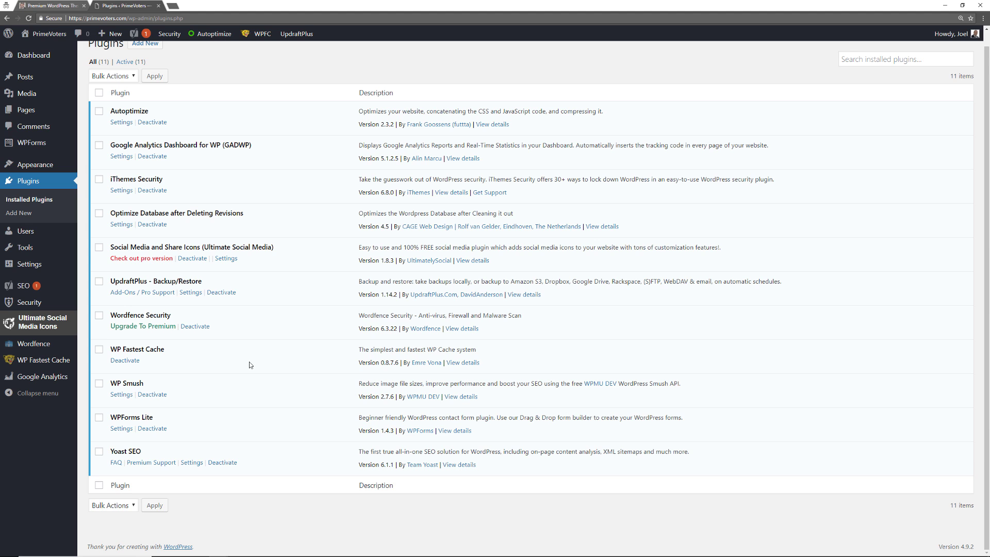
left_click(119, 395)
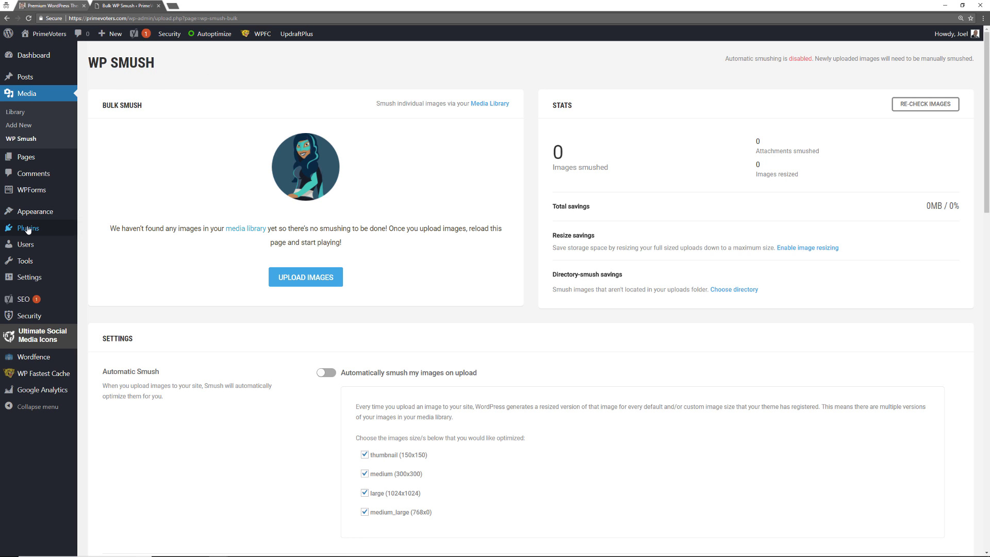
Open WPForms Lite's settings from the installed plugins, view its general, email, reCAPTCHA, validation and integration options, and open the list of all forms
left_click(84, 231)
scroll(305, 388, "down", 1)
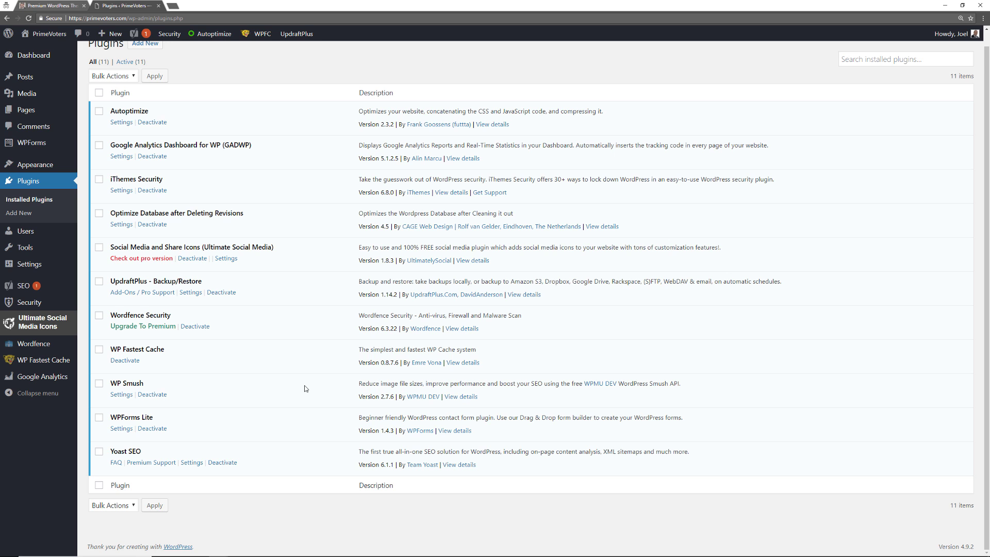
left_click(121, 428)
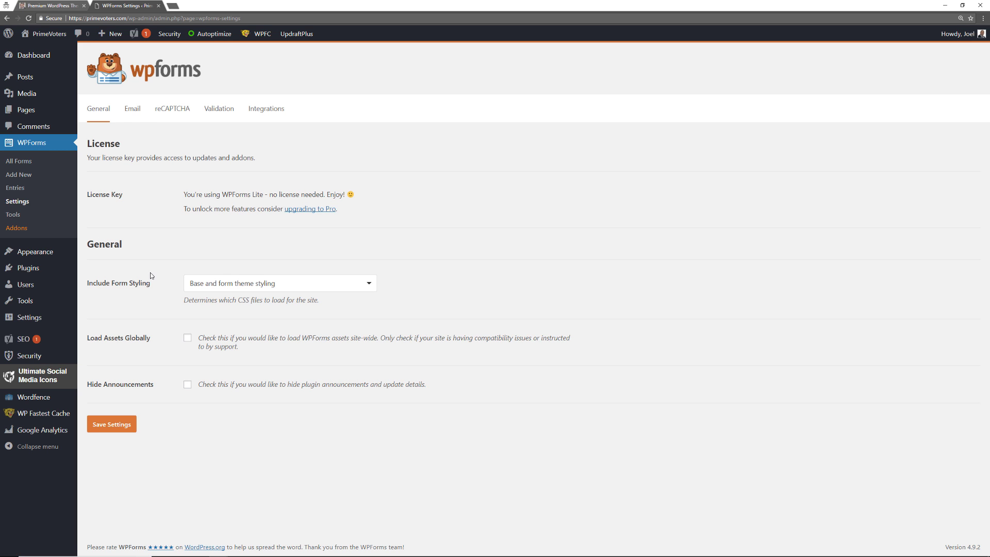
left_click(135, 119)
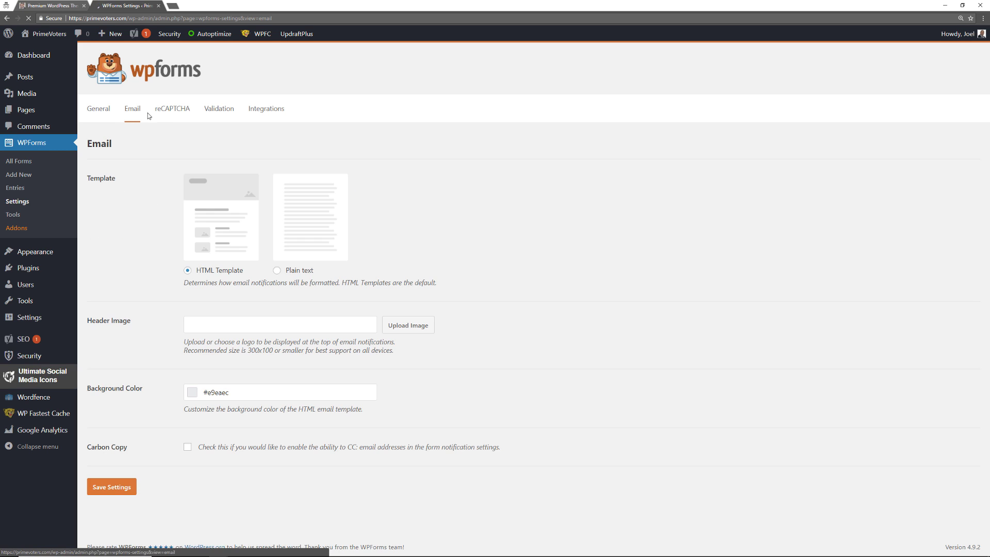
left_click(175, 112)
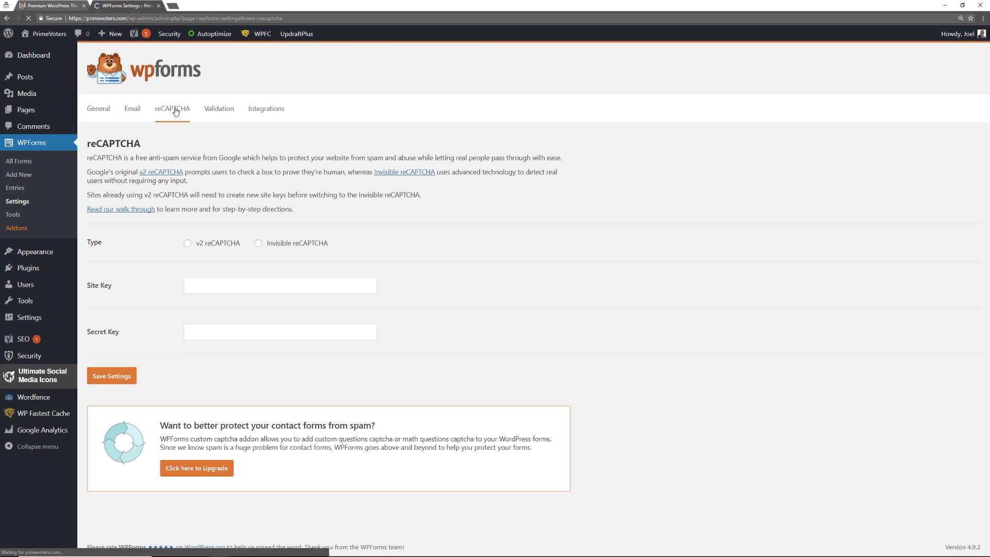
left_click(215, 110)
left_click(262, 109)
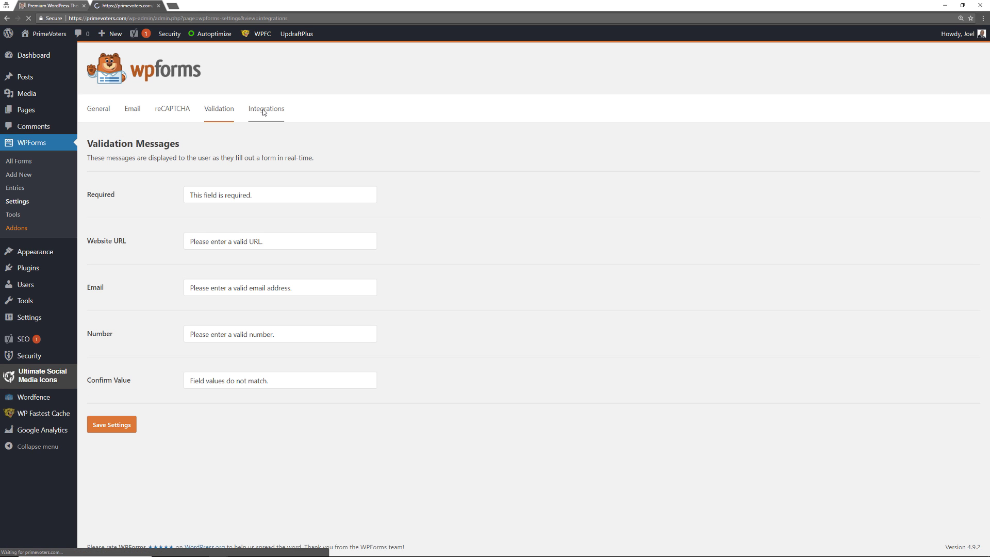
left_click(28, 162)
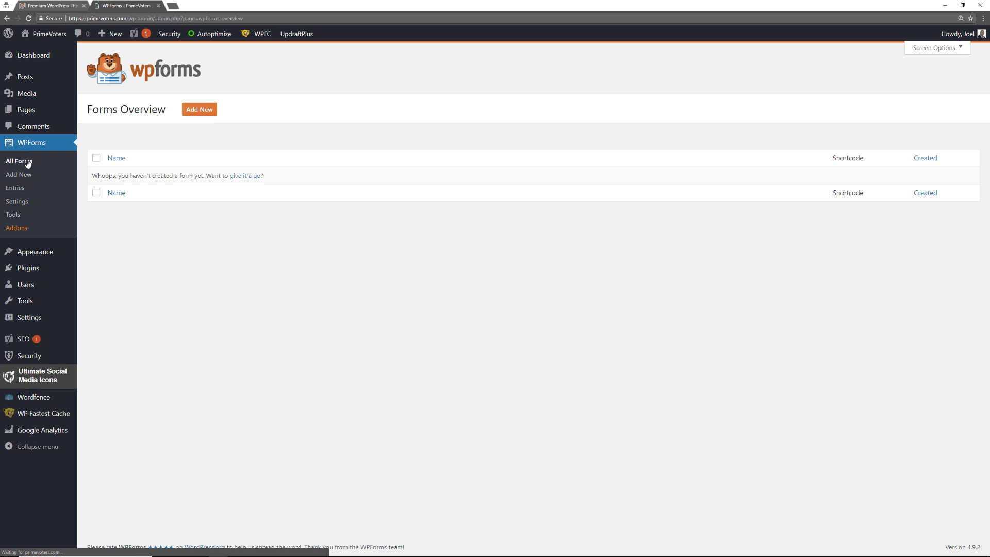
Start a new WPForms form, view its templates and the fields, settings, marketing and payments sections, and close the form builder
left_click(208, 111)
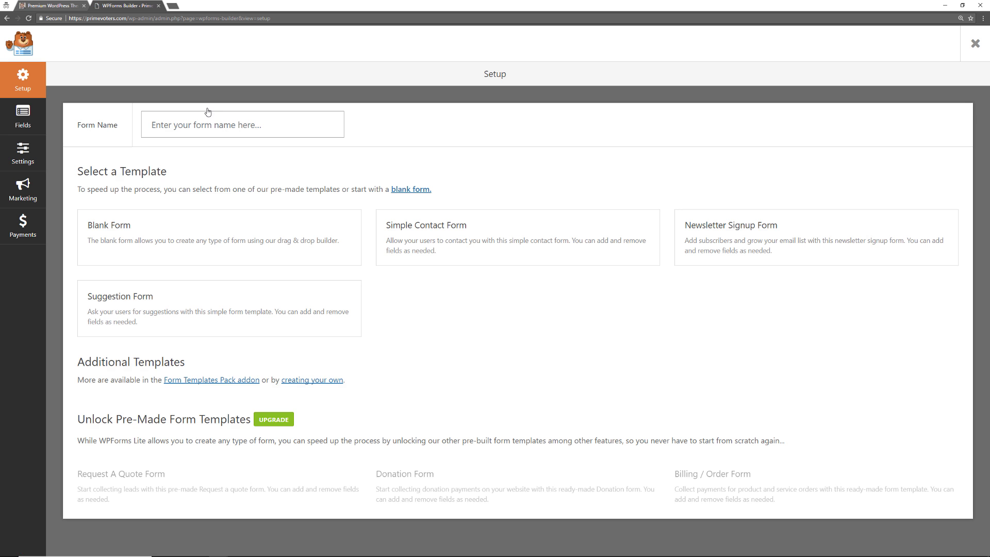
mouse_move(206, 251)
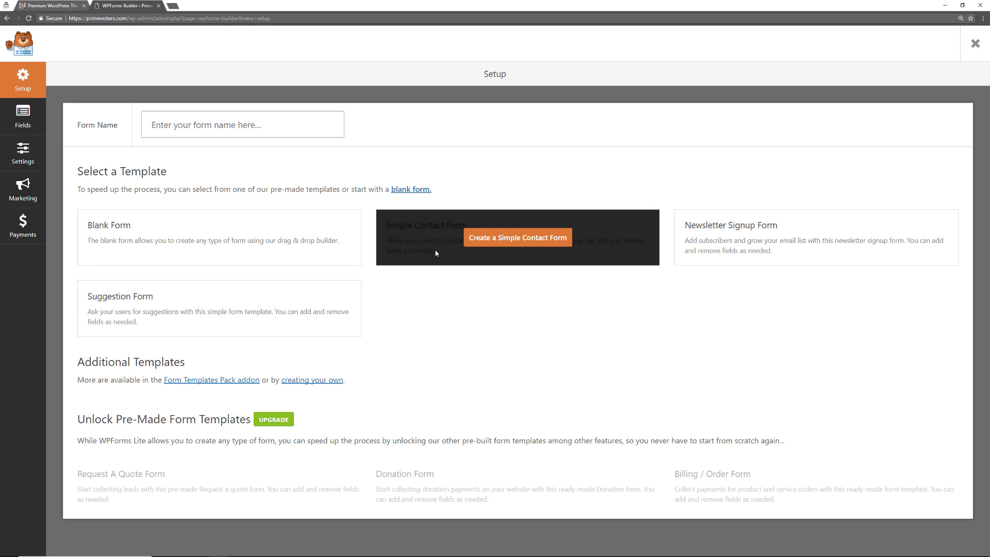
mouse_move(147, 301)
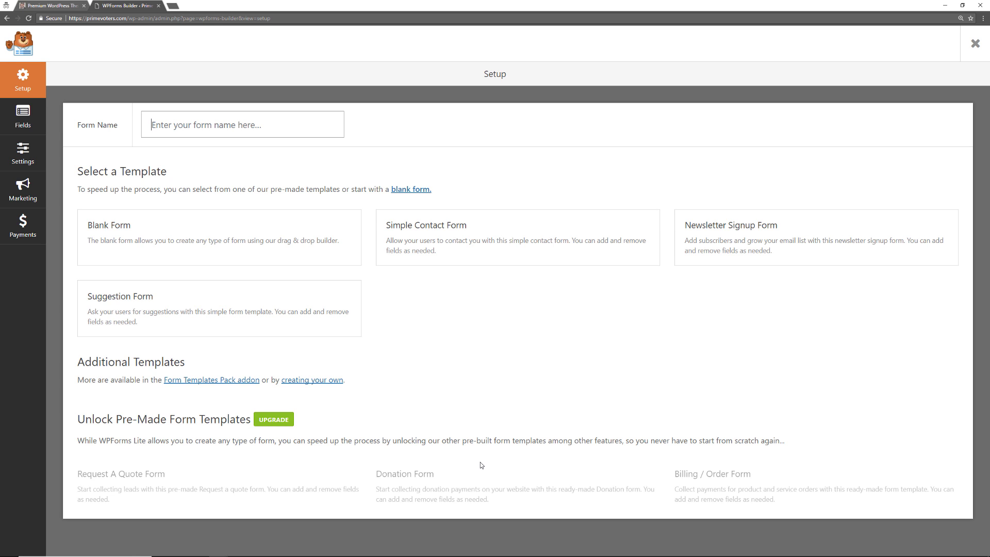
left_click(18, 122)
left_click(29, 156)
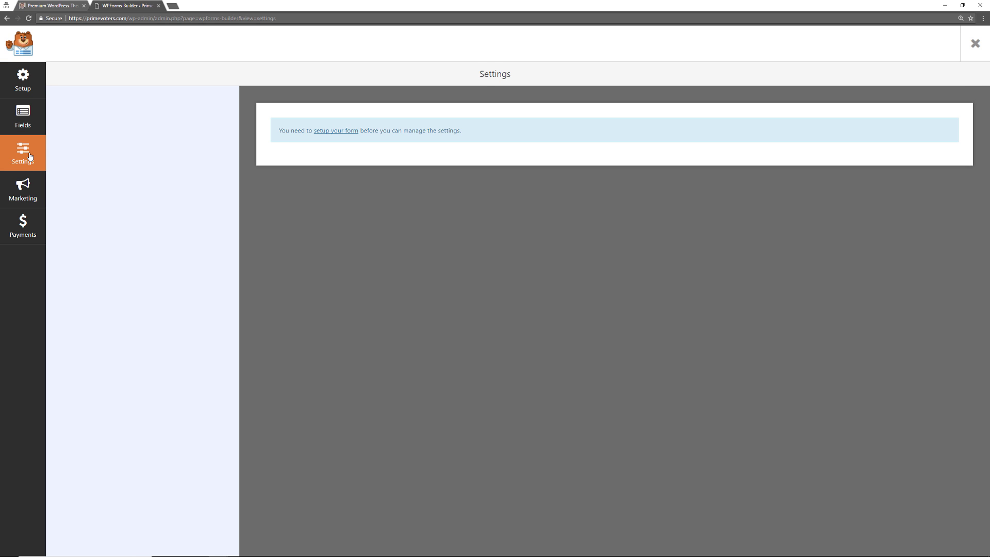
left_click(23, 190)
left_click(24, 231)
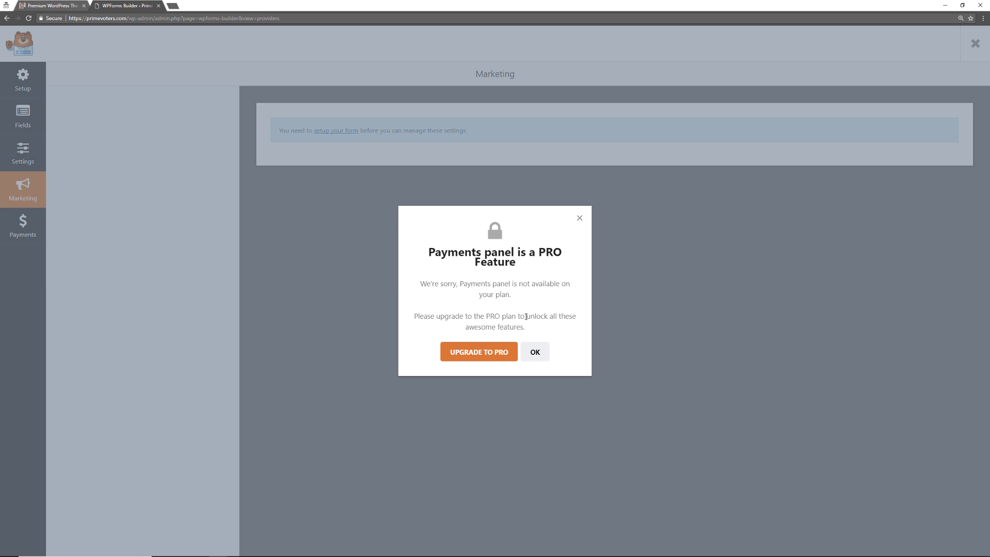
left_click(197, 143)
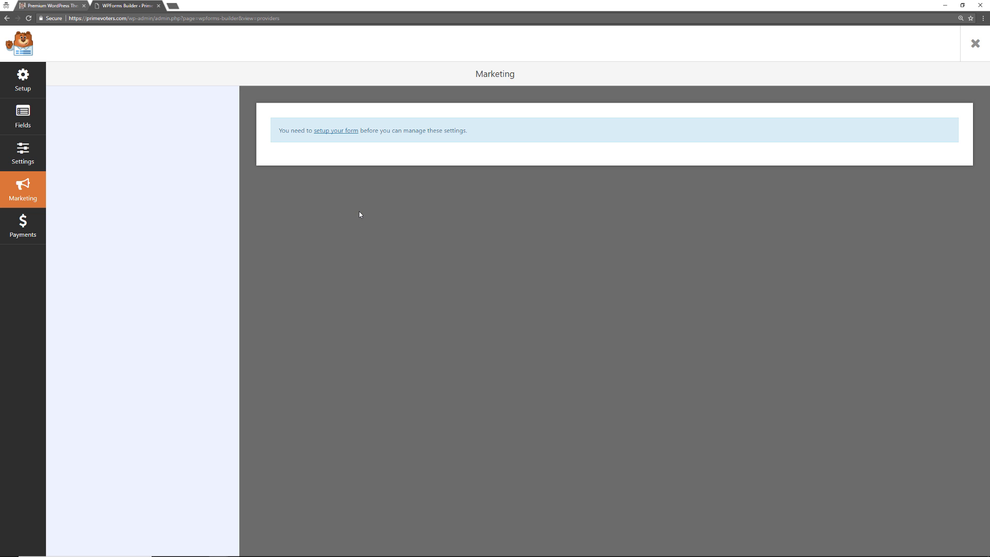
left_click(975, 43)
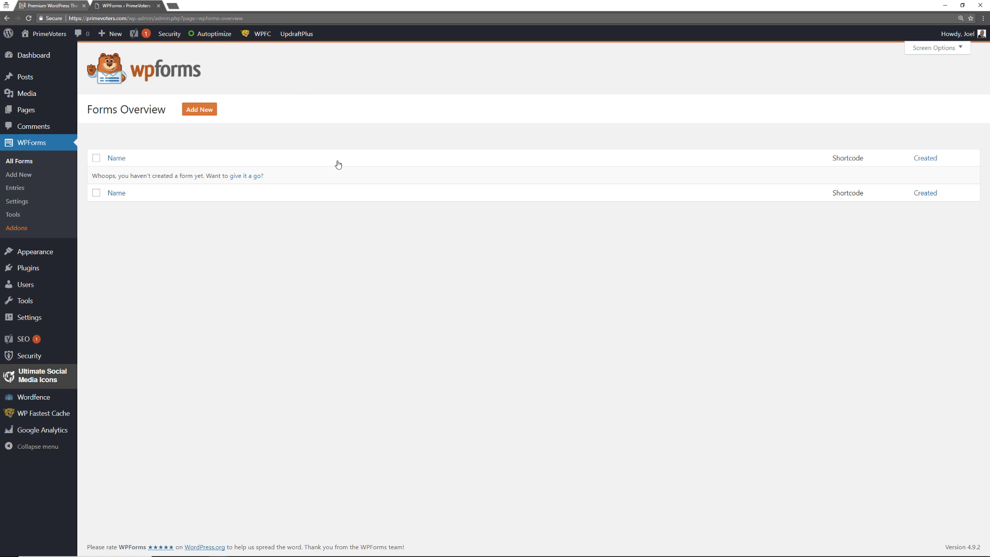
Open Yoast SEO's settings from the installed plugins and view its general, features, your info, webmaster tools and security options
mouse_move(38, 271)
left_click(94, 274)
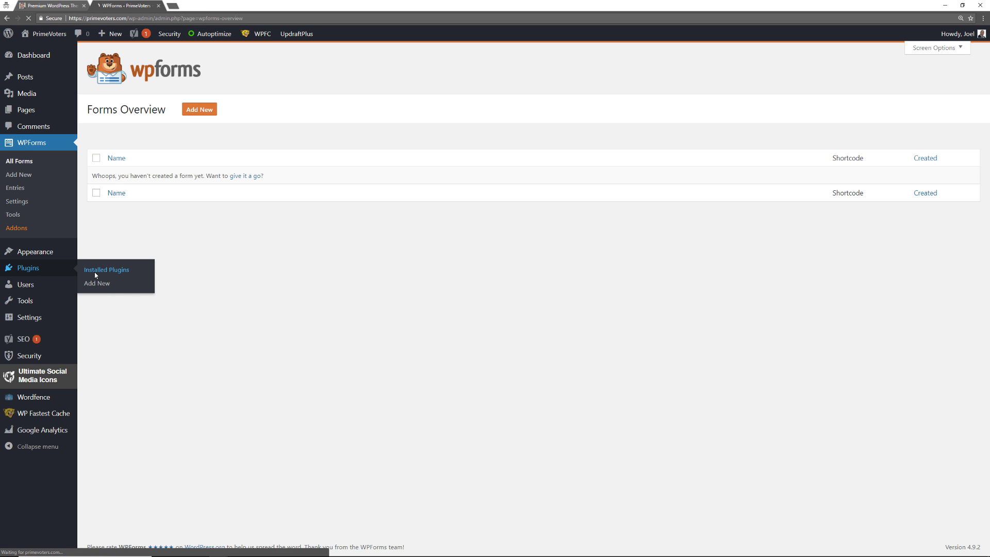
scroll(300, 322, "down", 1)
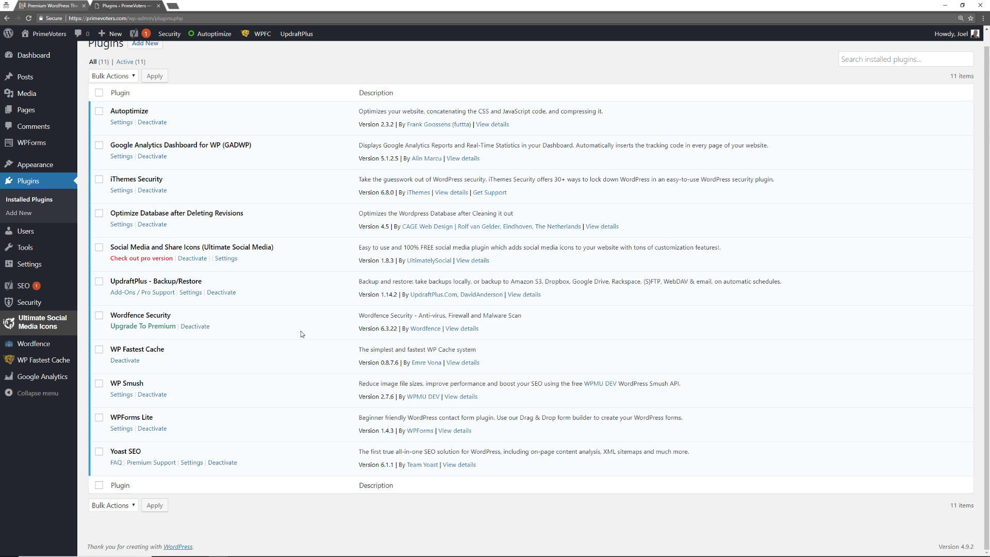
left_click(192, 462)
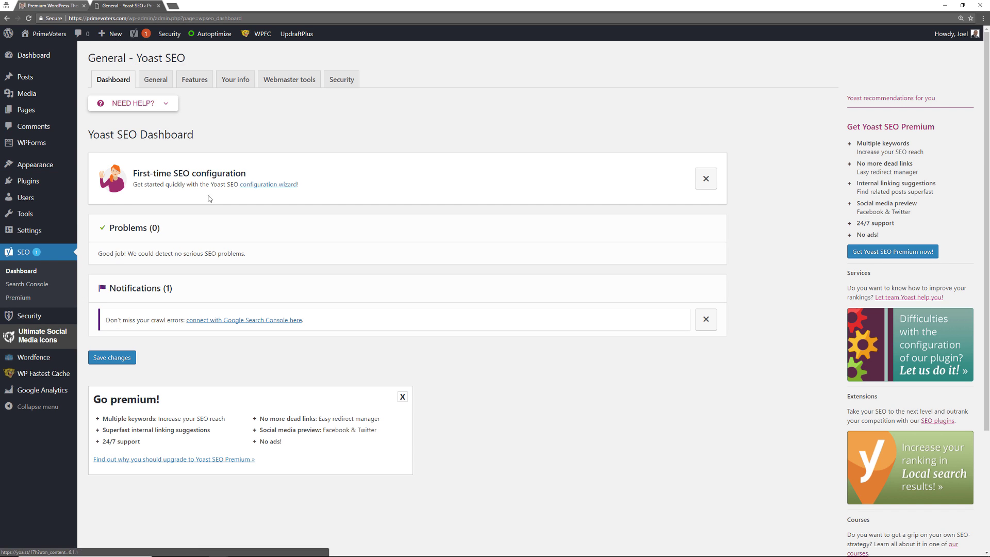
left_click(156, 83)
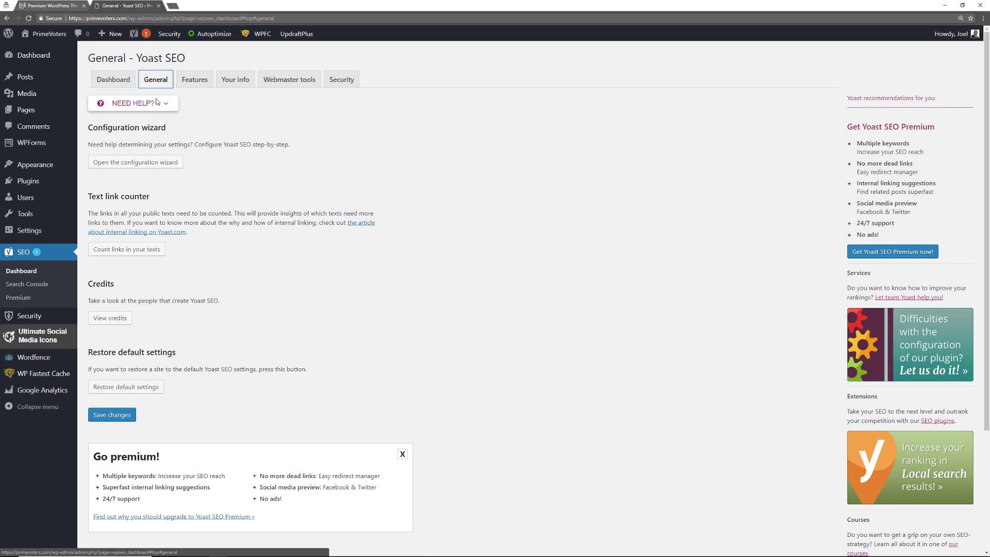
left_click(194, 80)
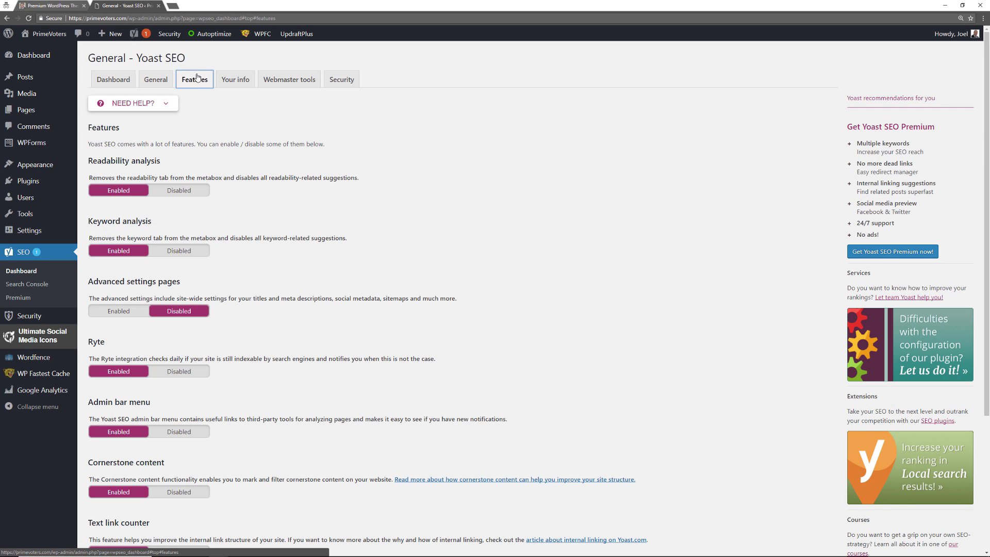
left_click(239, 81)
left_click(299, 81)
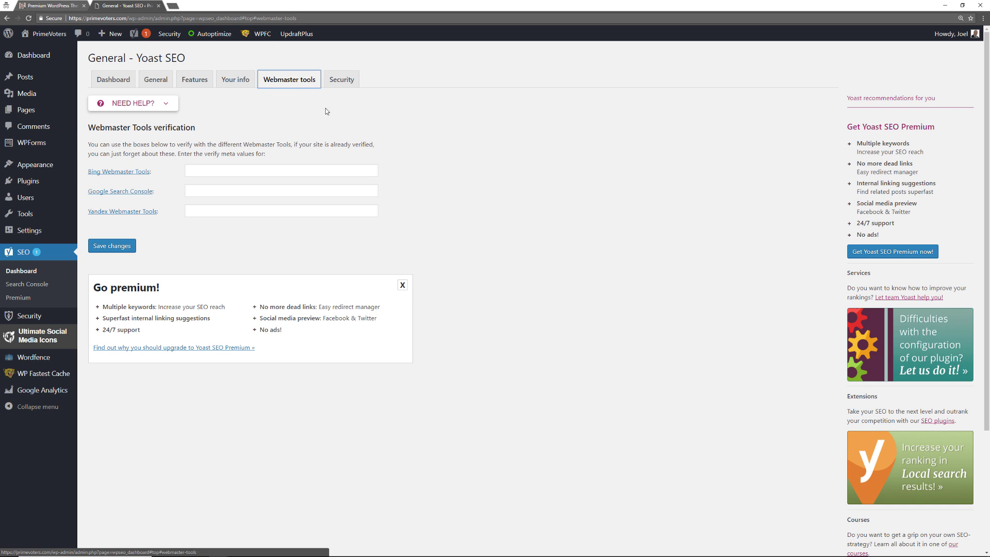
left_click(347, 81)
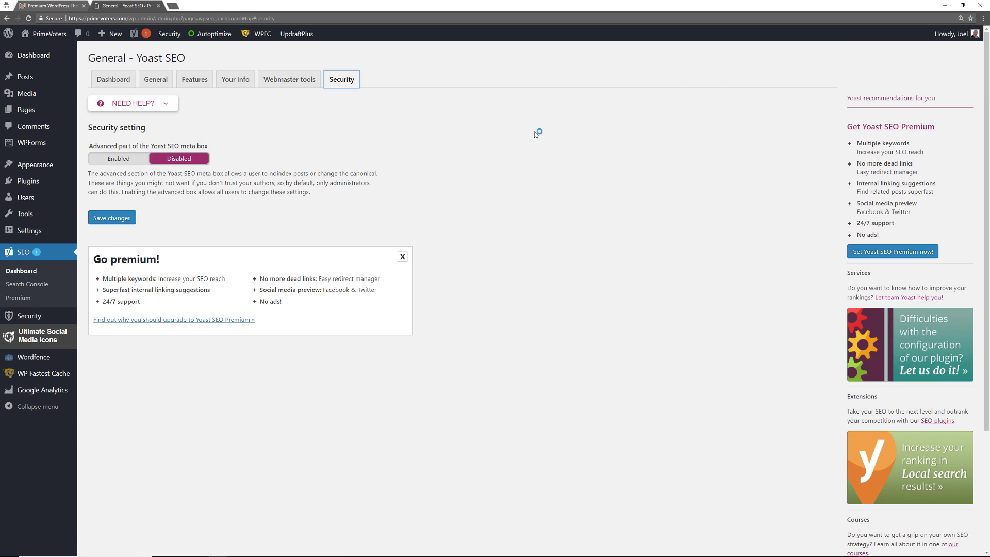
Open Test Post for editing from the list of all posts and view its Yoast SEO snippet preview, focus keyword and analysis
mouse_move(33, 77)
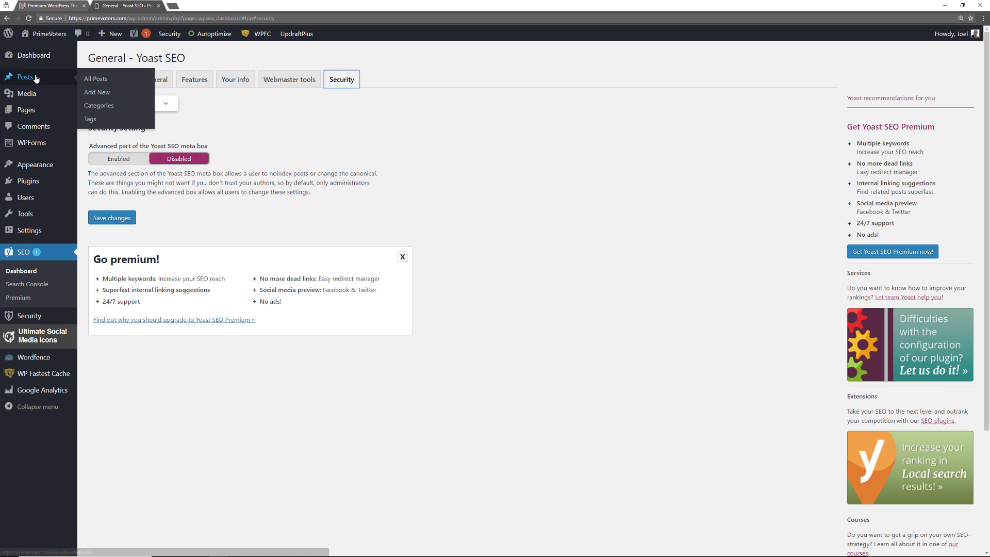
left_click(97, 78)
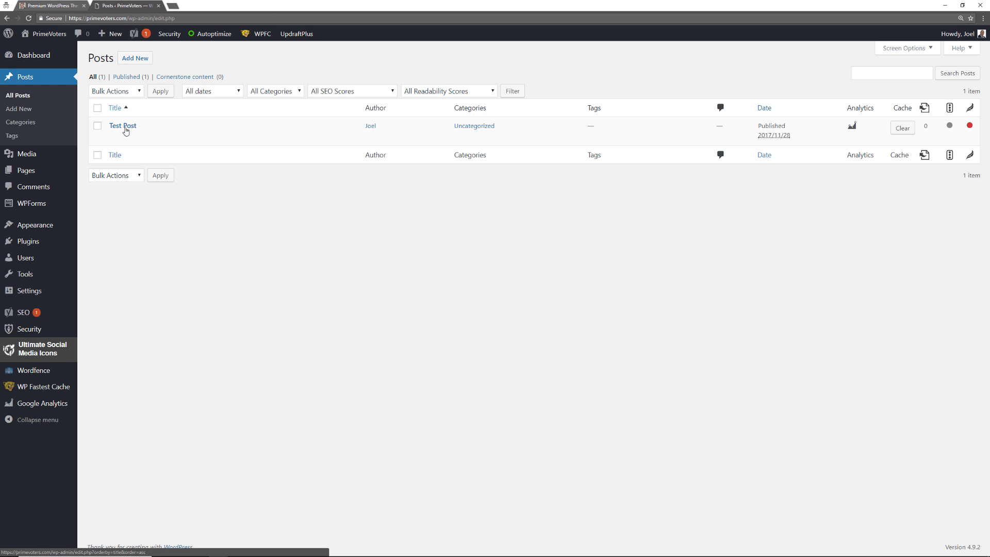
left_click(115, 139)
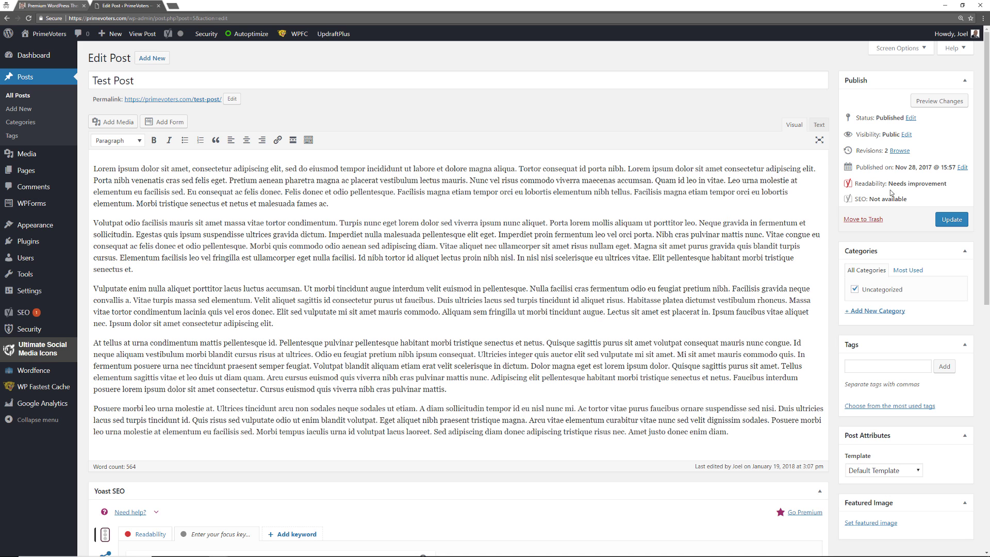
scroll(880, 195, "down", 4)
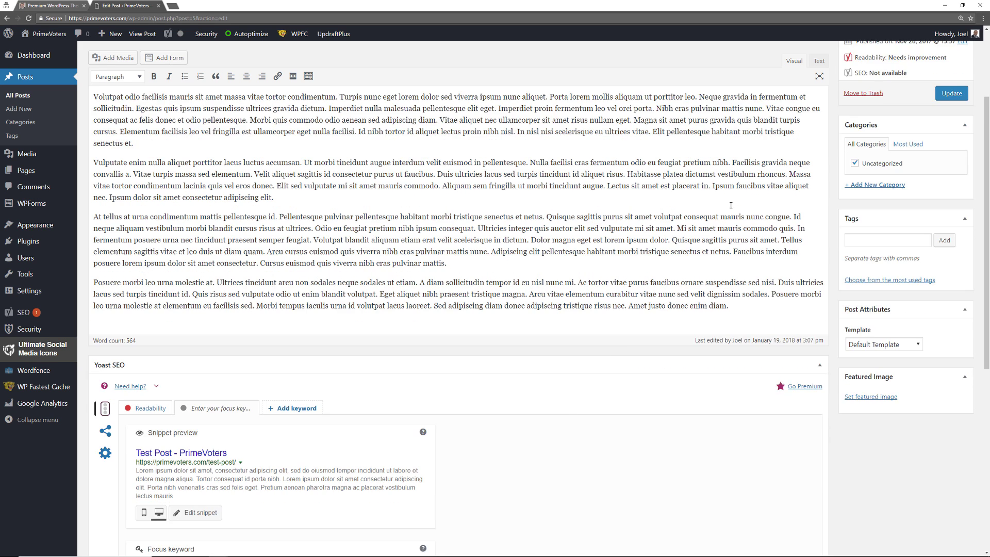
scroll(731, 205, "down", 4)
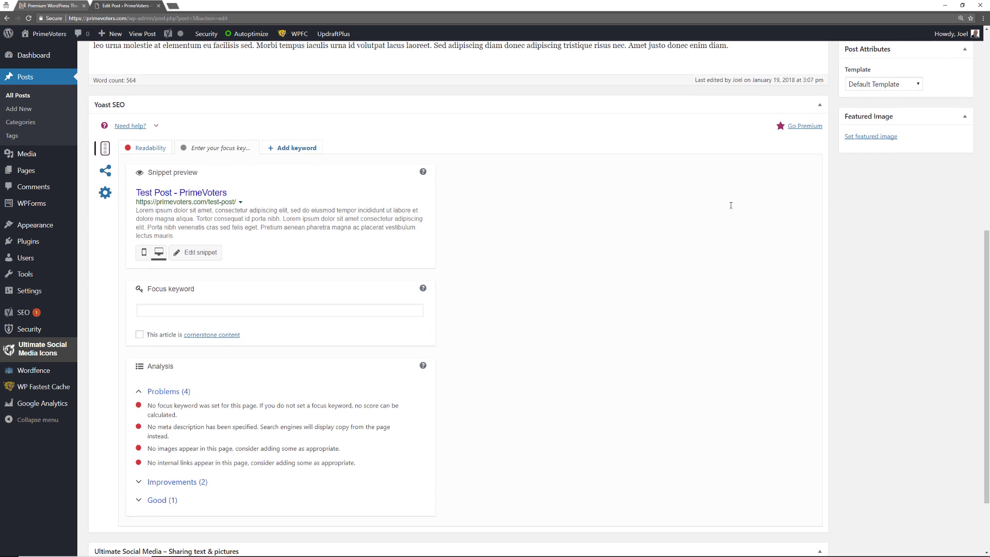
scroll(515, 466, "down", 2)
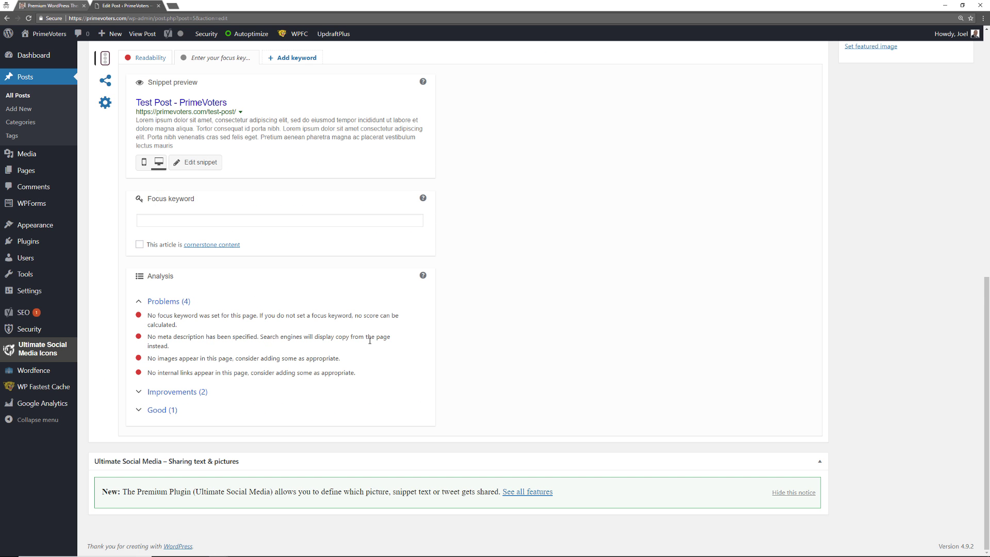
Expand the improvements and good results in Test Post's Yoast SEO analysis and review them alongside the post content
left_click(195, 393)
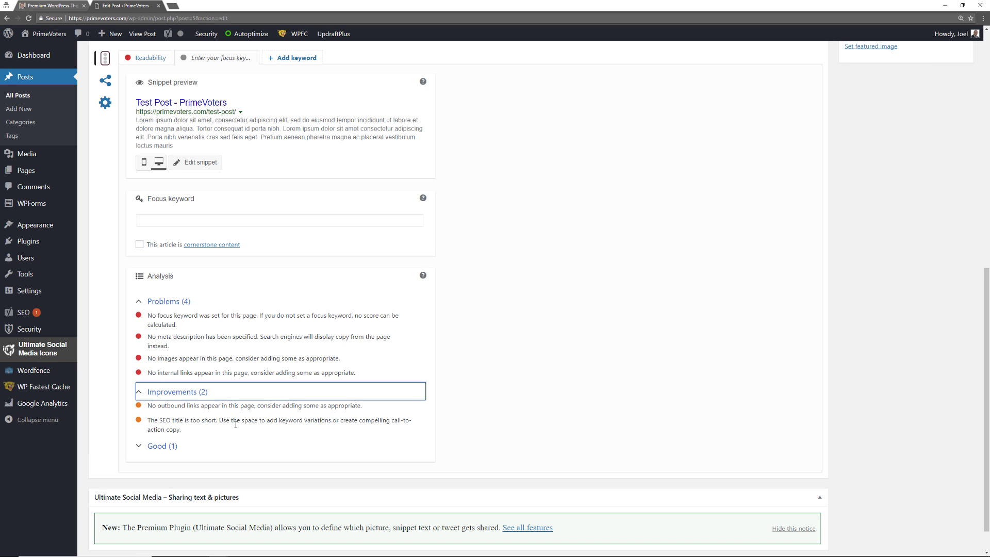
left_click(158, 447)
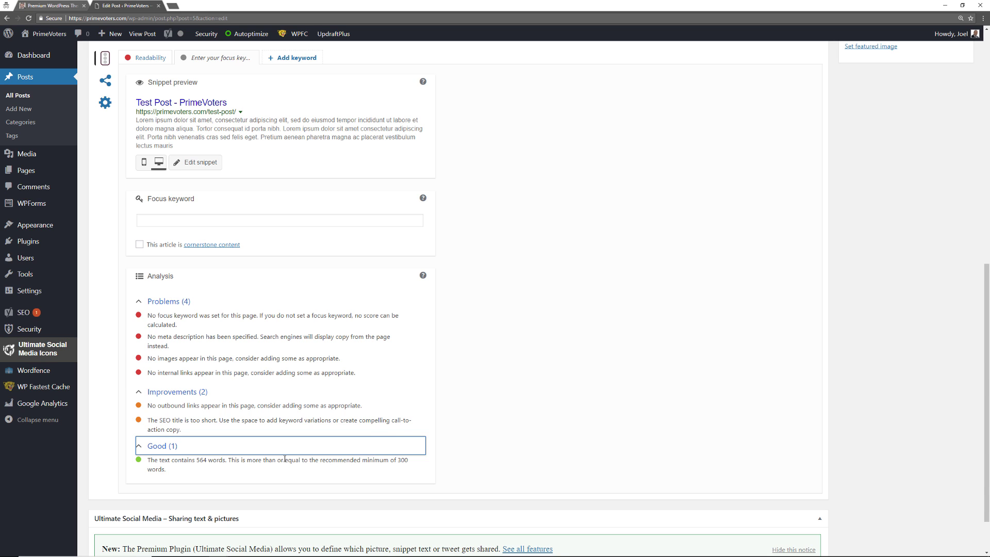
scroll(284, 459, "up", 9)
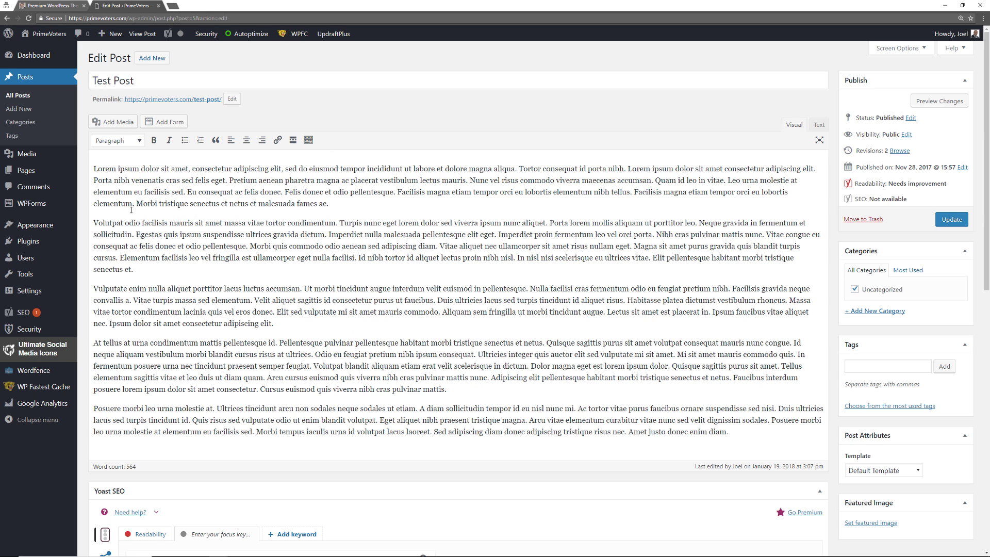
scroll(667, 217, "down", 8)
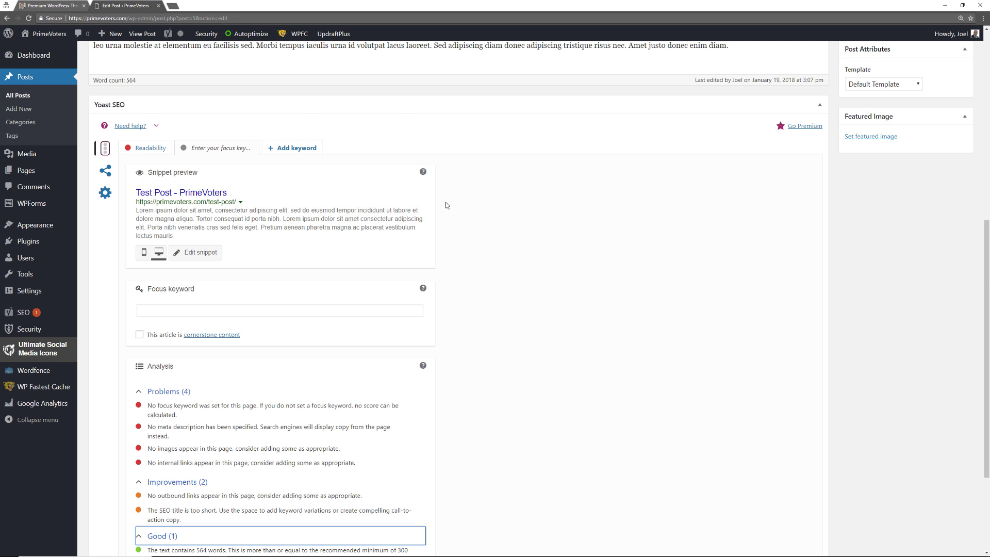
scroll(573, 279, "down", 3)
scroll(573, 279, "up", 3)
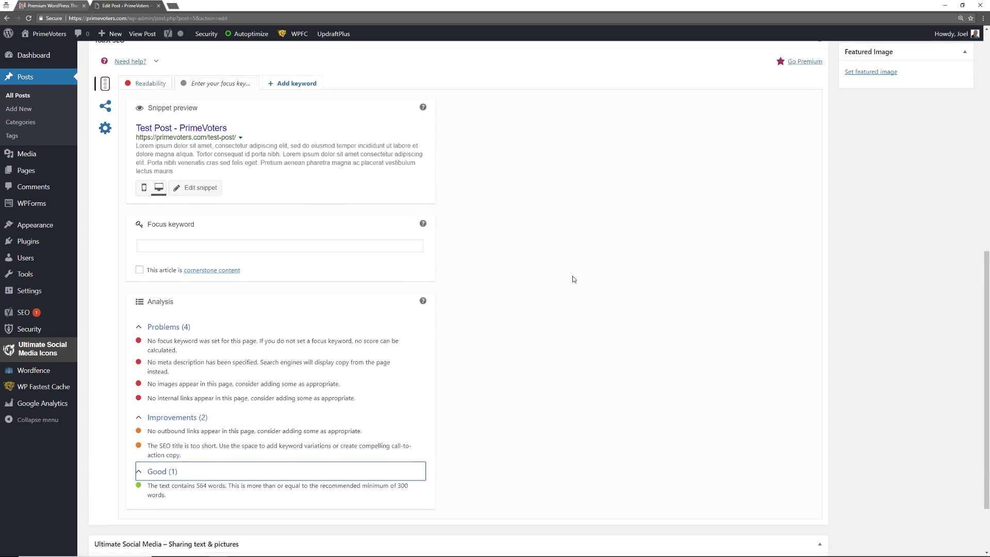
scroll(573, 279, "up", 3)
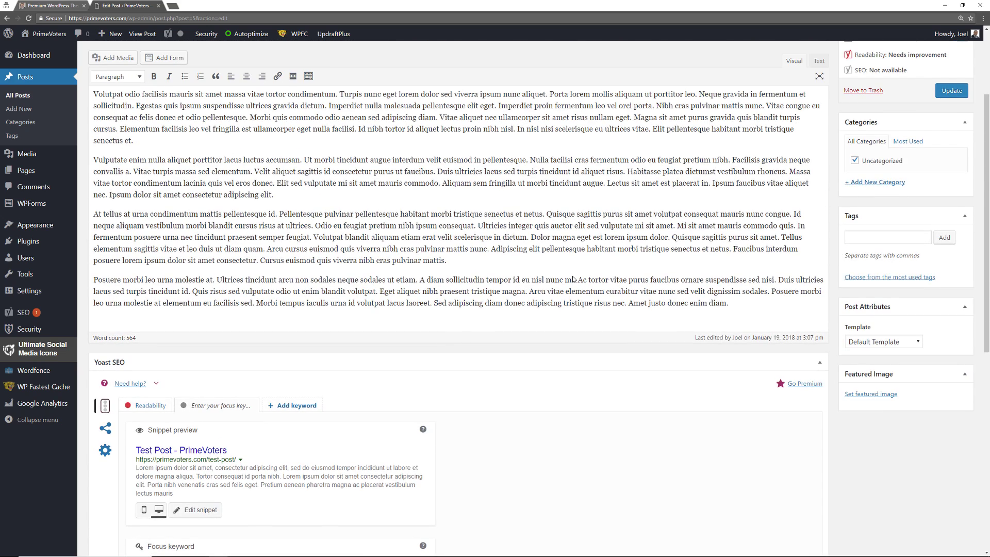
scroll(573, 279, "up", 2)
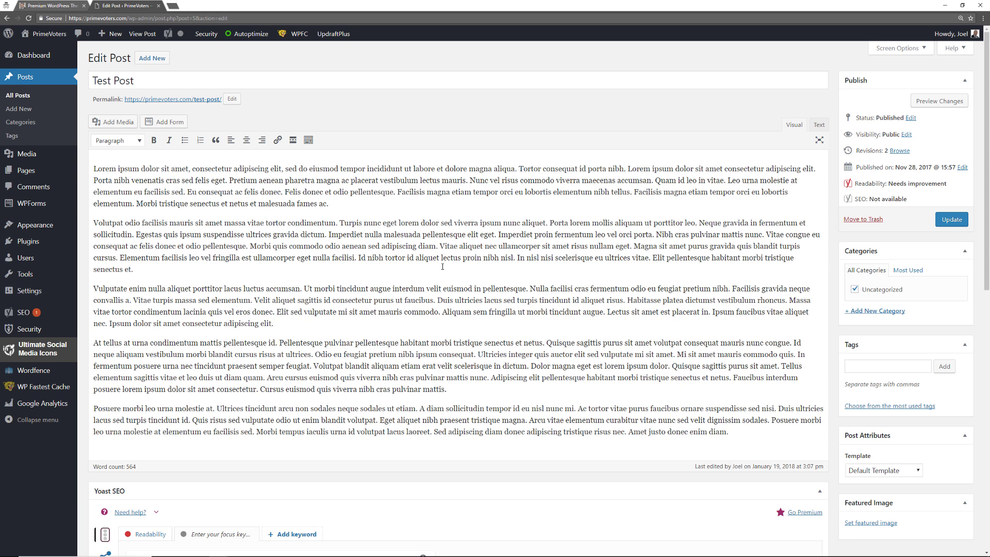
Return to the installed plugins and view the details of Autoptimize, Google Analytics Dashboard for WP and iThemes Security, closing each one
left_click(28, 244)
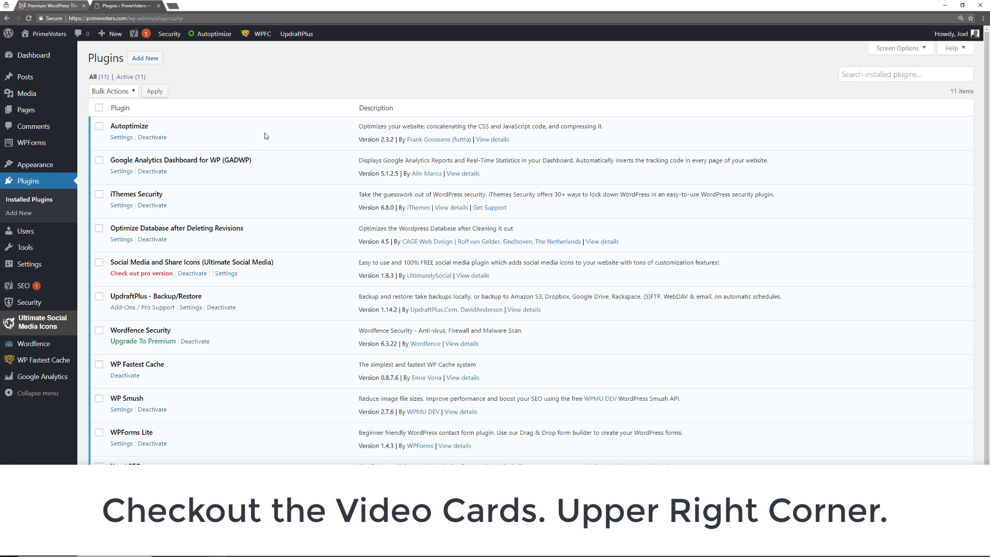
left_click(494, 142)
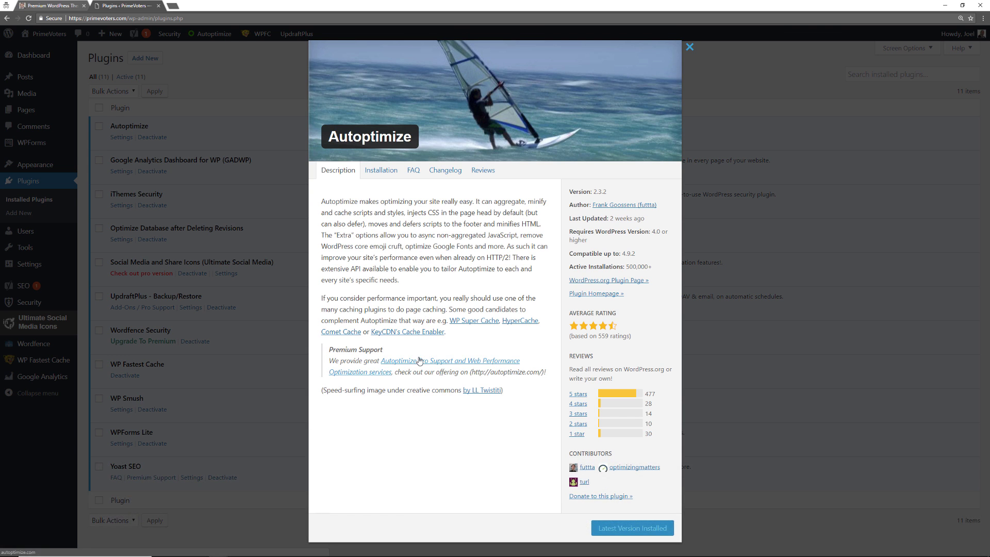
key("Escape")
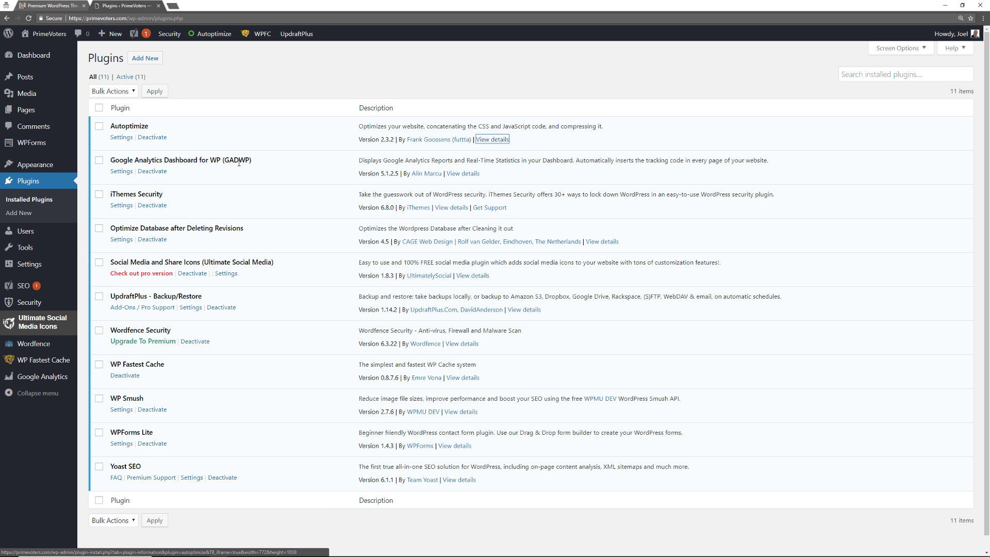
left_click(463, 174)
key("Escape")
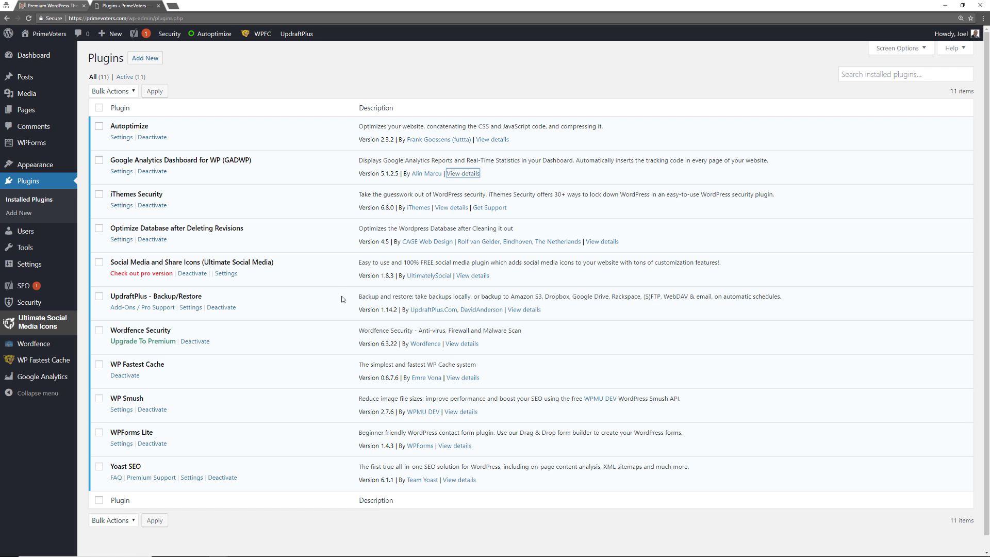
left_click(451, 208)
key("Escape")
View and close the plugin details of Optimize Database after Deleting Revisions and Social Media and Share Icons
key("Tab")
key("Tab")
key("Tab")
key("Tab")
key("Tab")
key("Tab")
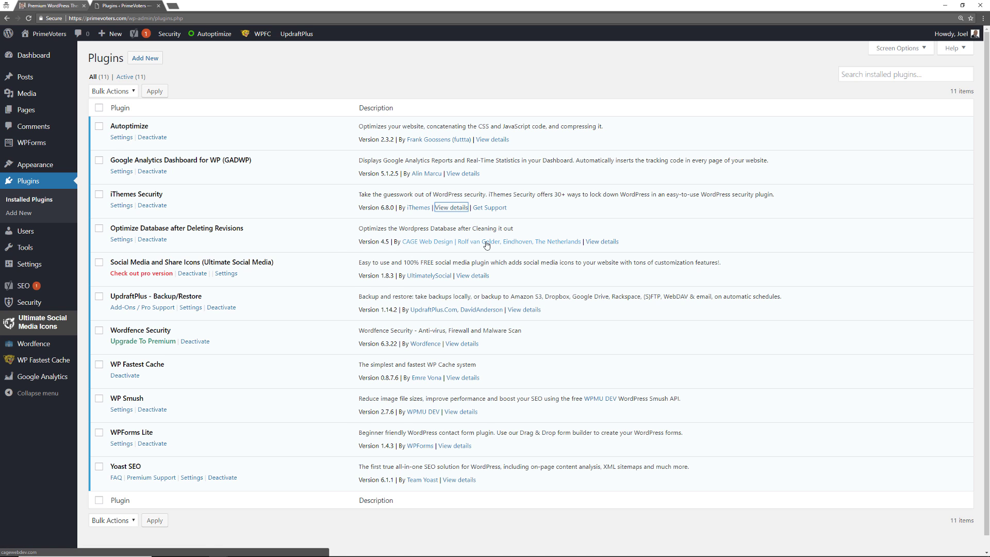
key("Return")
key("Escape")
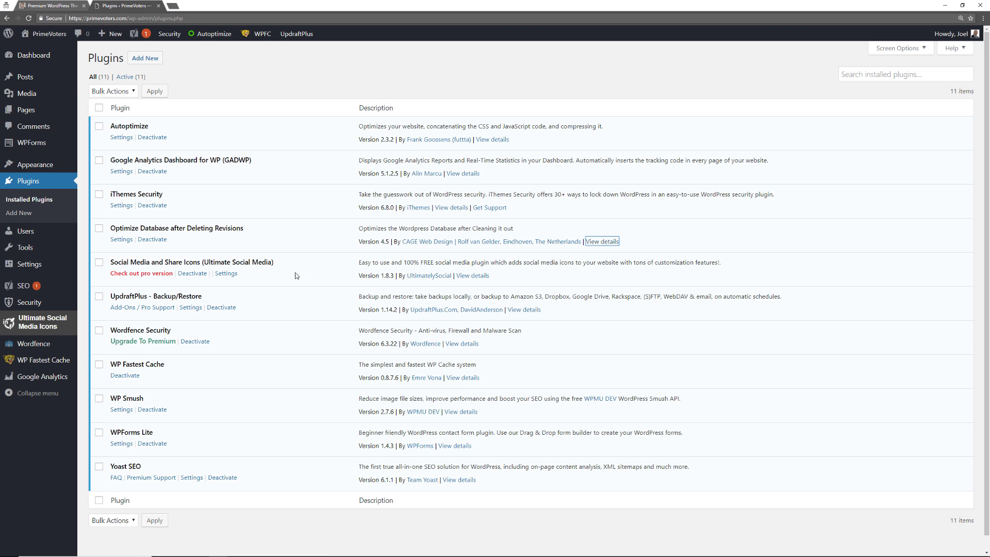
left_click(471, 276)
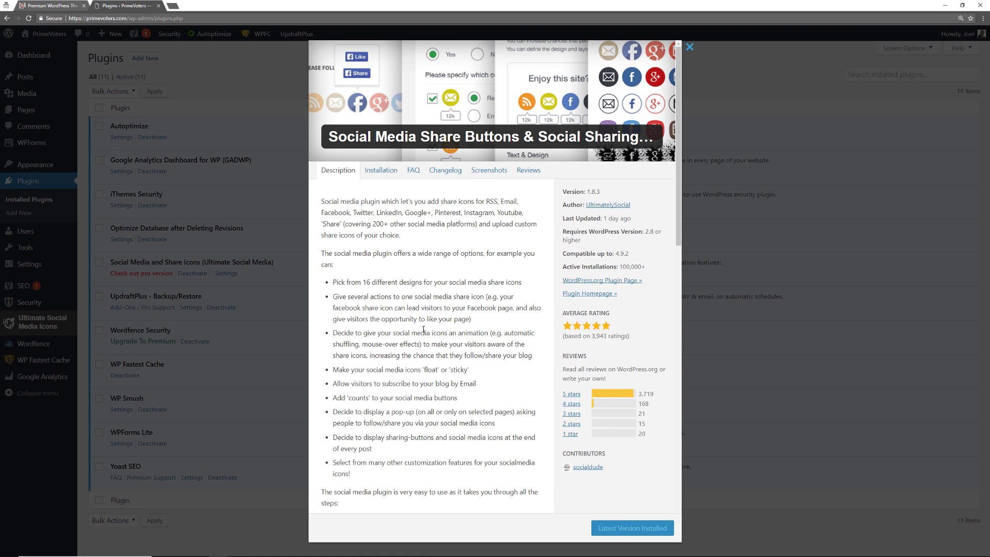
key("Escape")
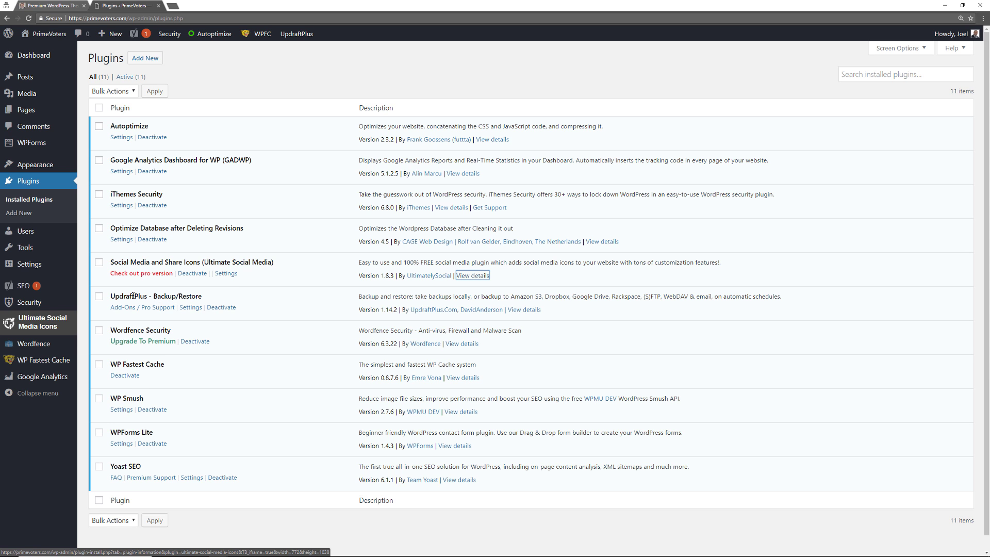
View the plugin details of UpdraftPlus, Wordfence Security and WP Fastest Cache, closing each one
left_click(522, 309)
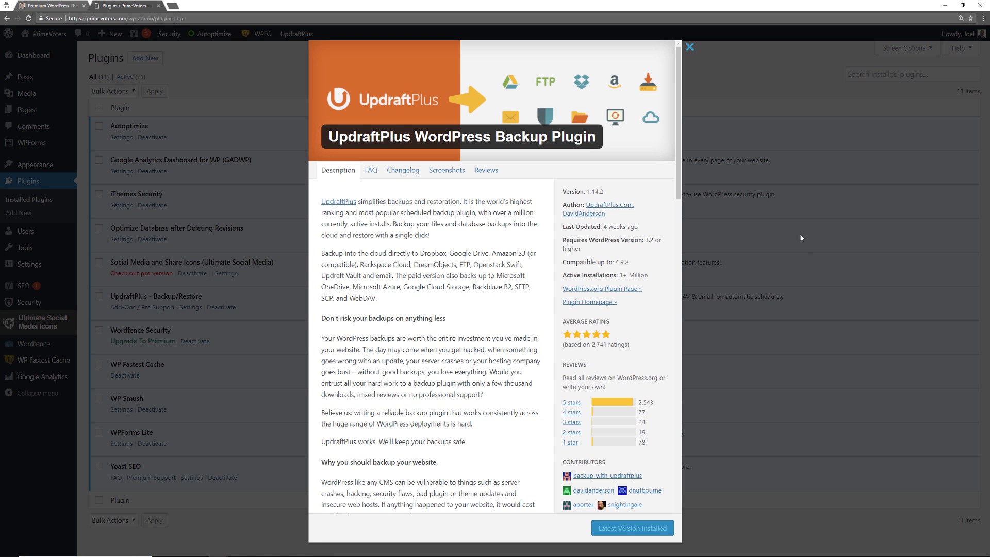
left_click(802, 238)
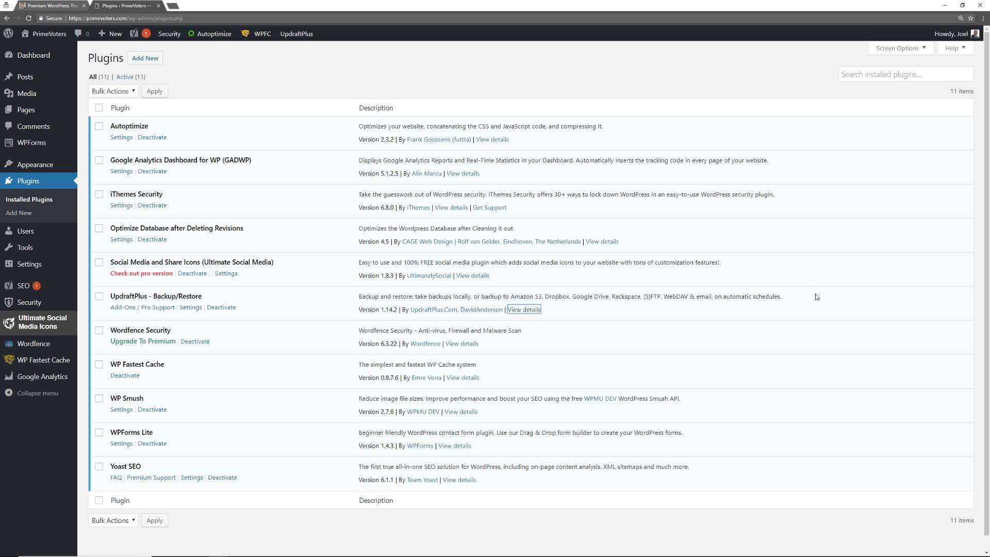
left_click(464, 344)
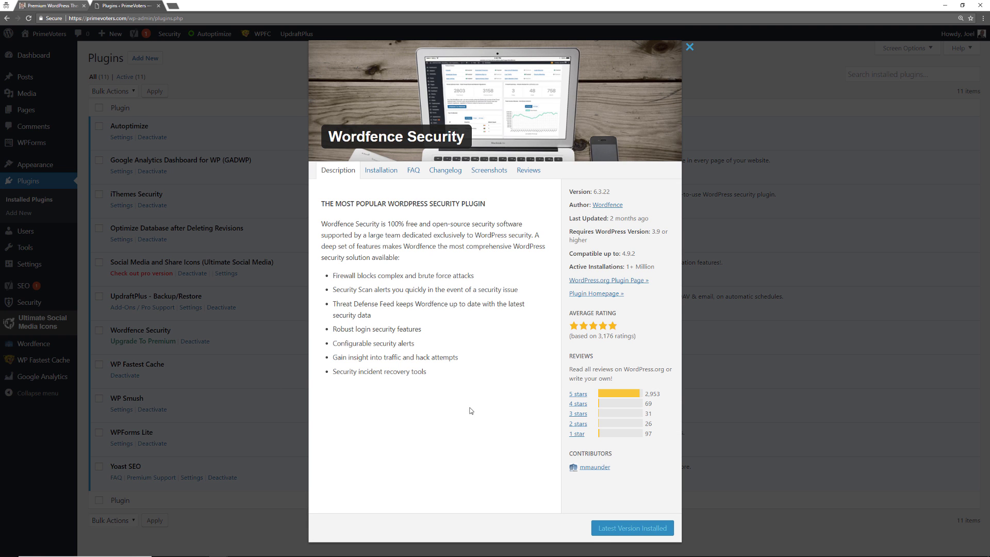
key("Escape")
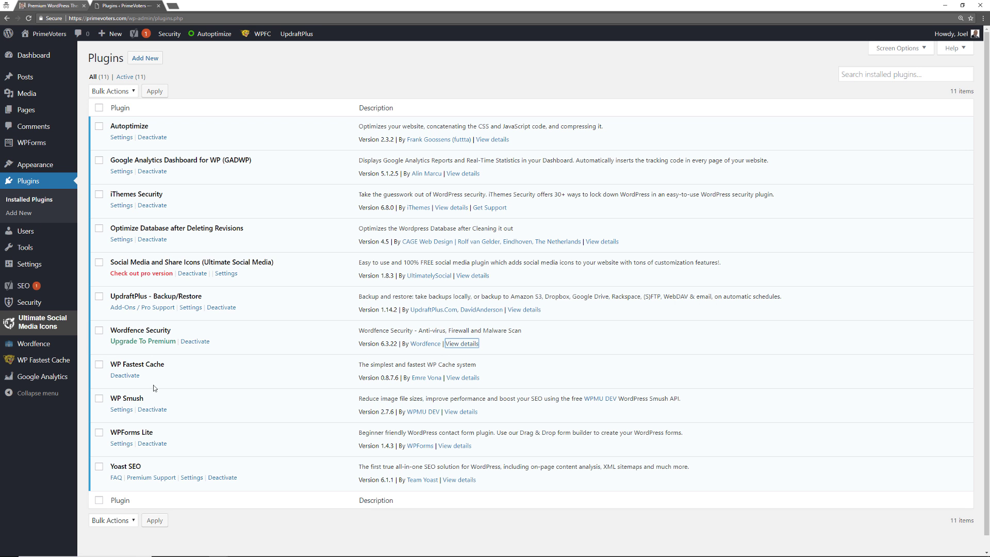
left_click(463, 377)
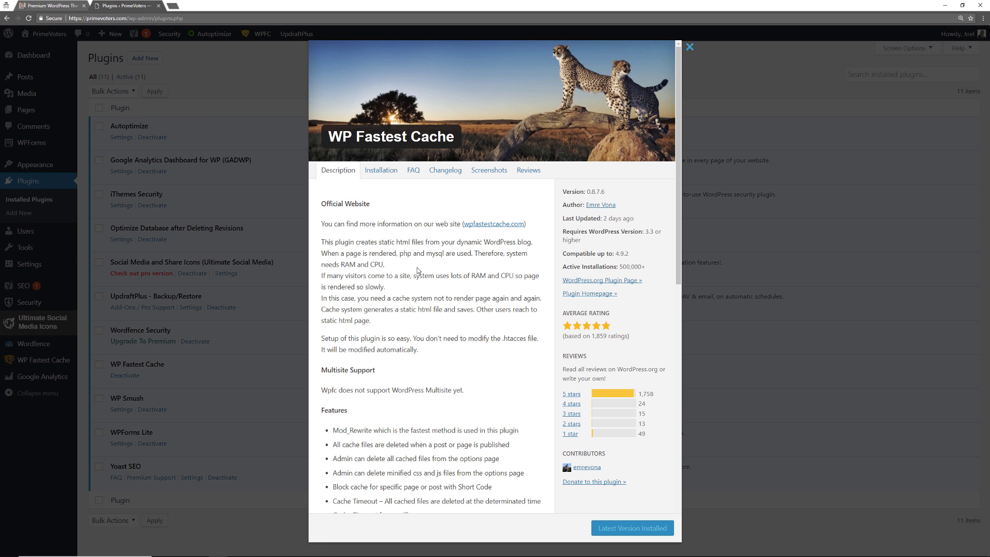
left_click(771, 292)
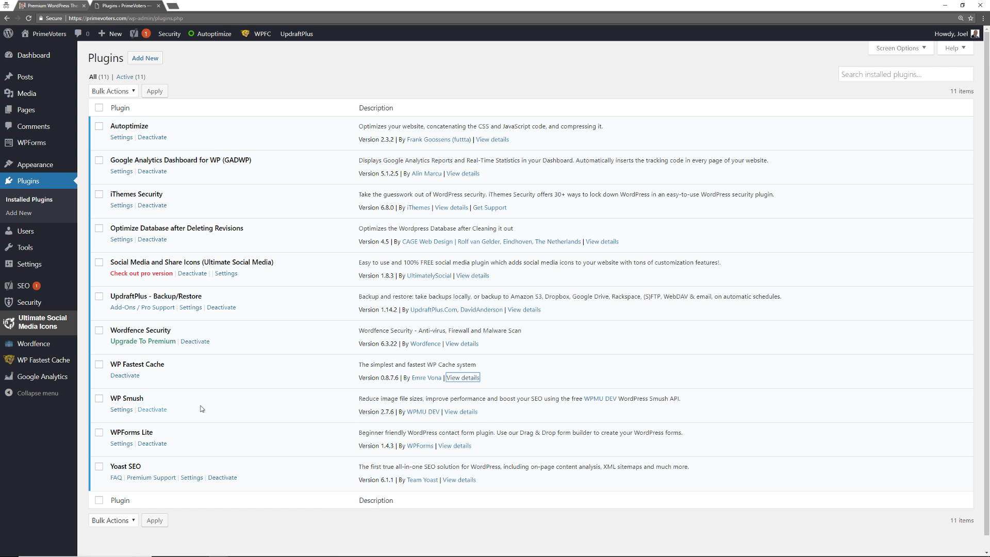
View the plugin details of WP Smush, WPForms Lite and Yoast SEO, closing each one
left_click(461, 411)
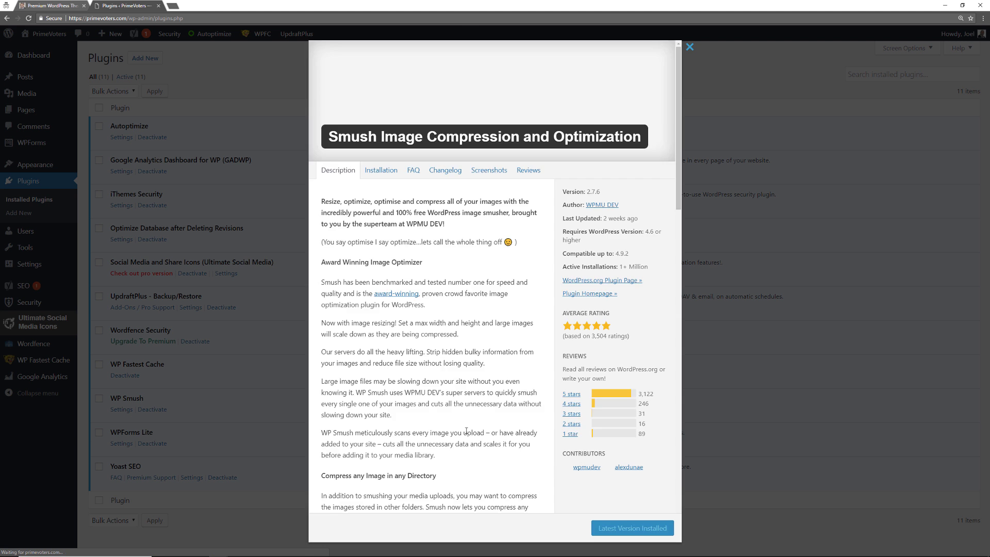
left_click(158, 415)
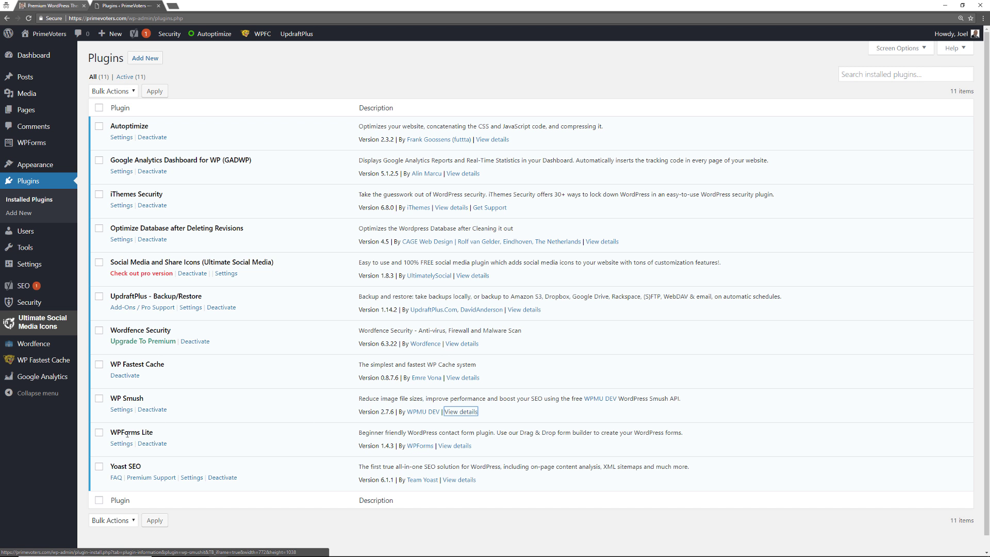
left_click(454, 446)
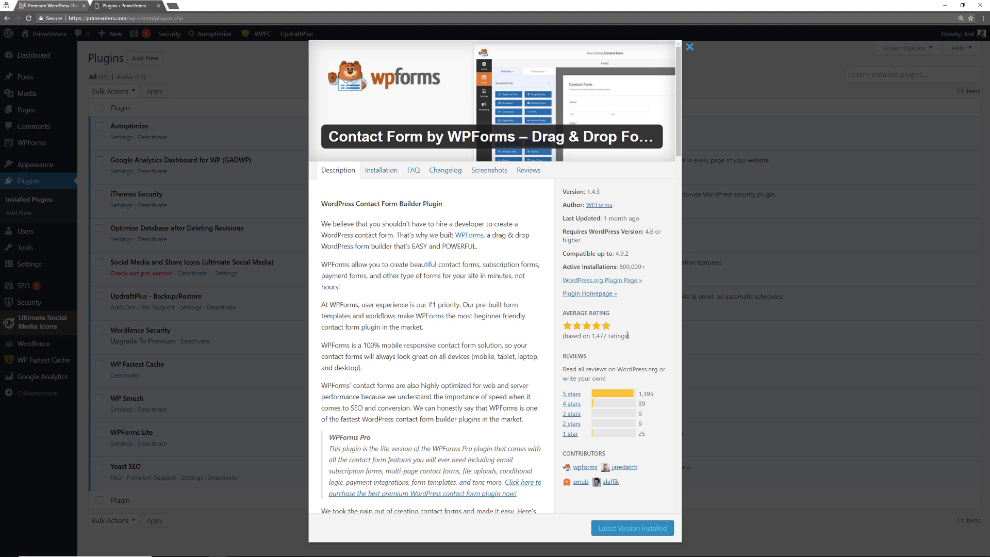
left_click(689, 47)
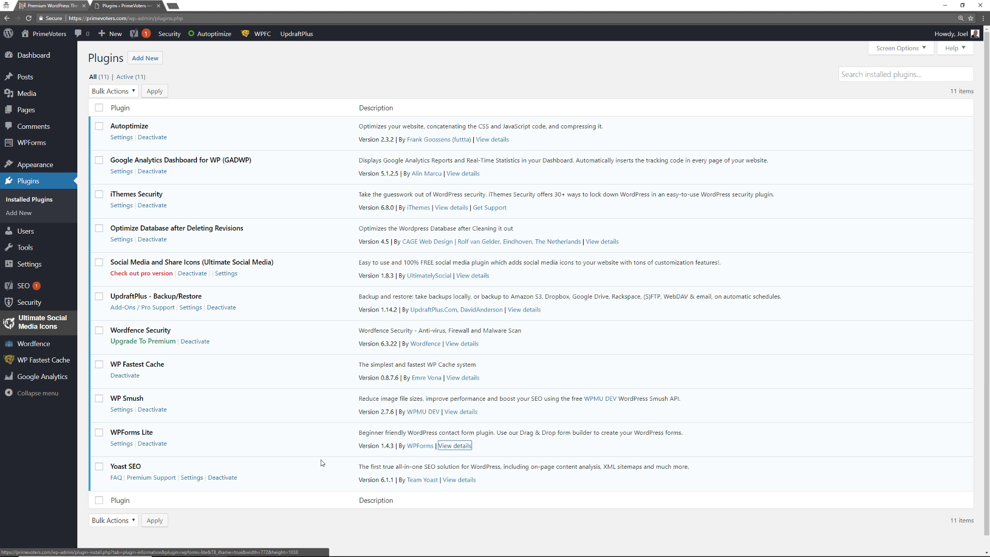
left_click(459, 480)
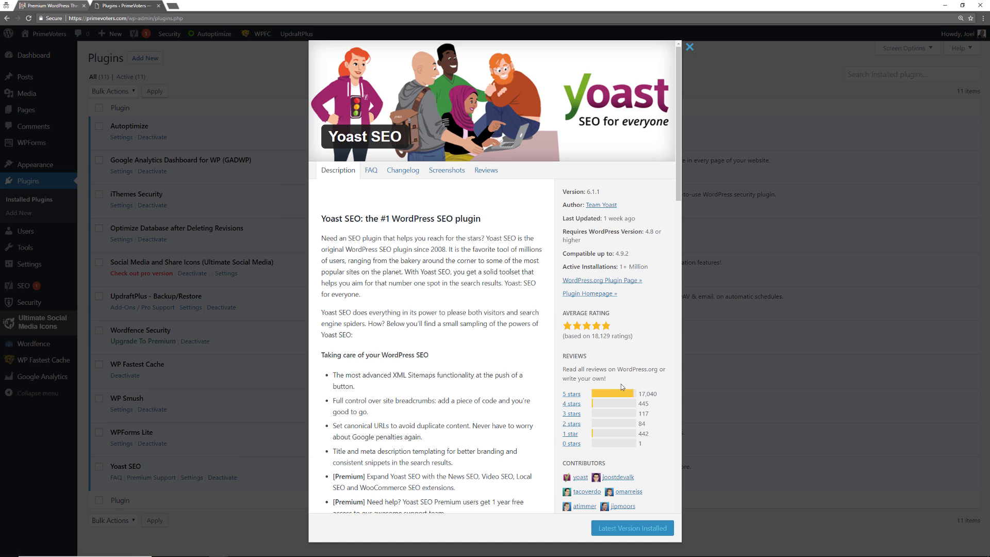
left_click(736, 367)
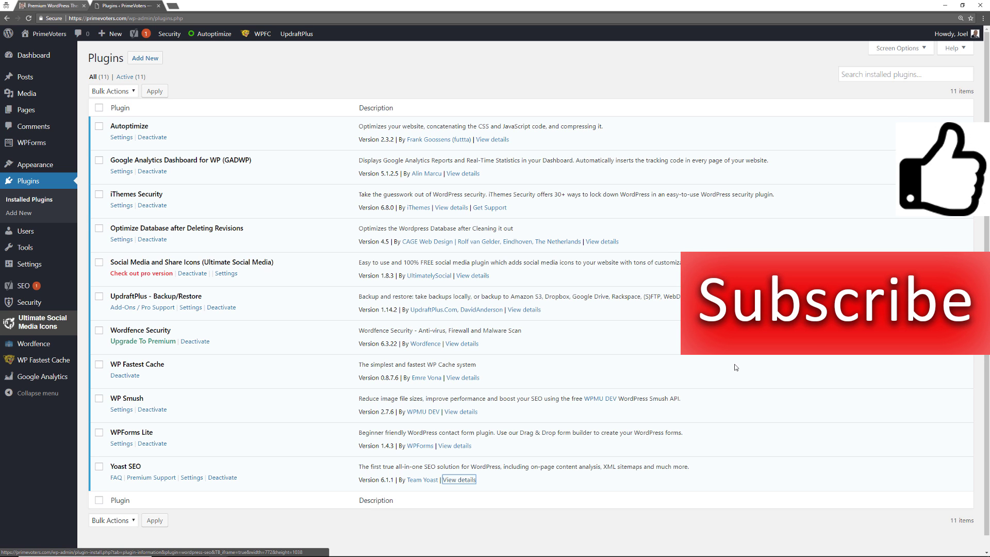
View PixemWeb's WordPress Themes page and open the DevWP theme site from it, then return to the installed plugins
left_click(52, 5)
left_click(882, 40)
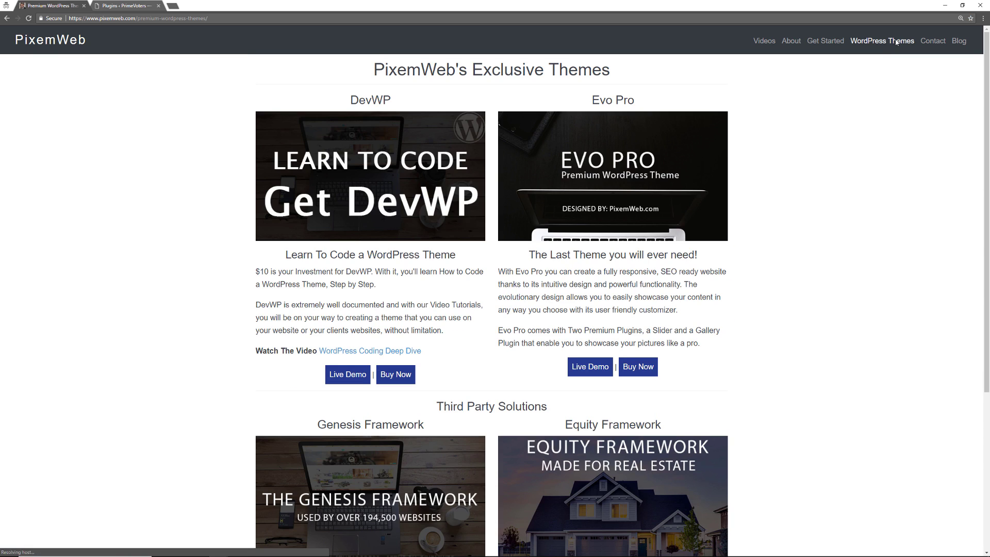
left_click(362, 183)
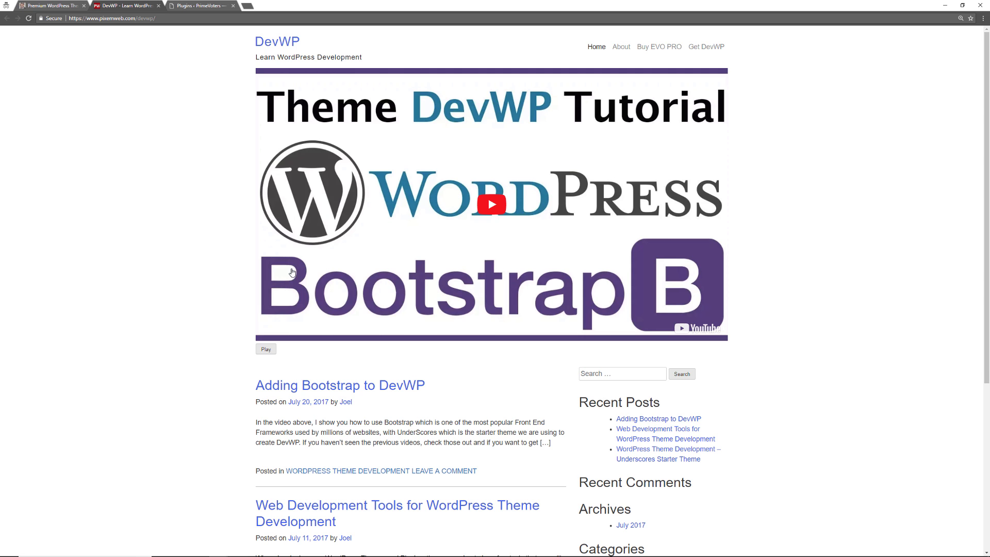
left_click(174, 5)
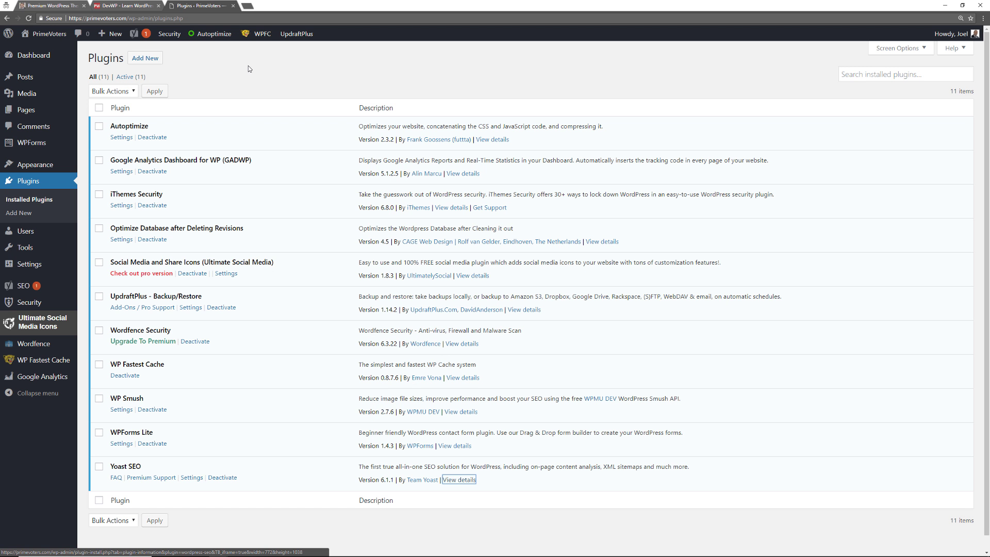